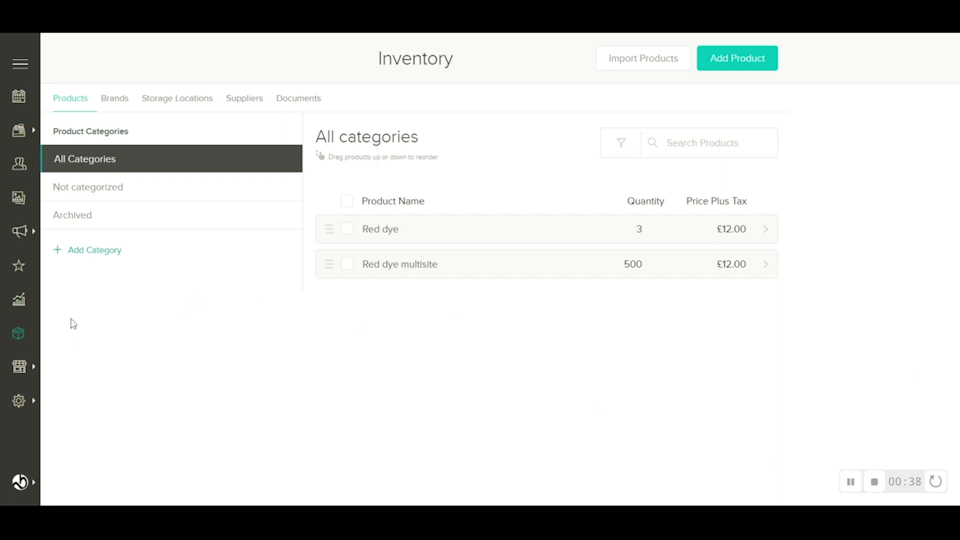
Start a new inventory product, naming it "Blue Hair dye" and giving it the SKU 03.
left_click(25, 74)
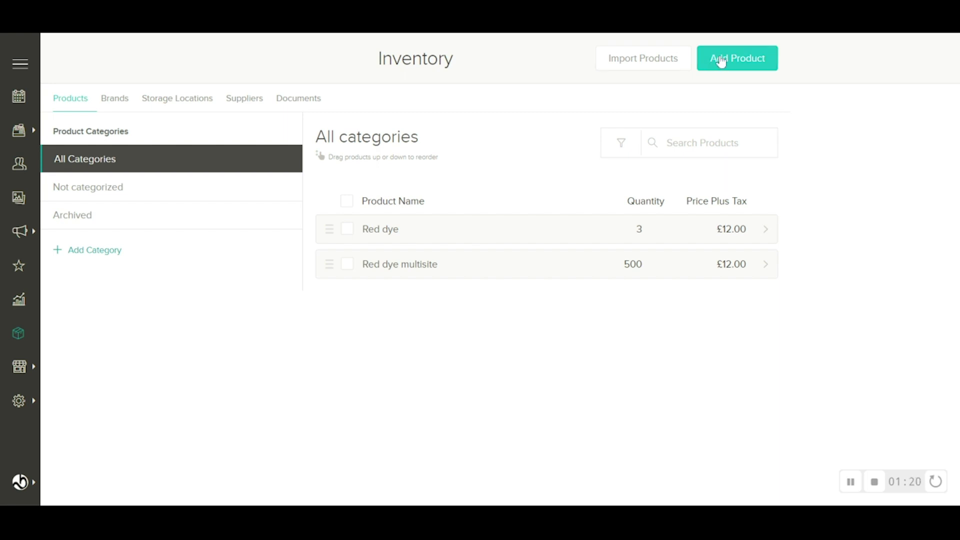
left_click(738, 65)
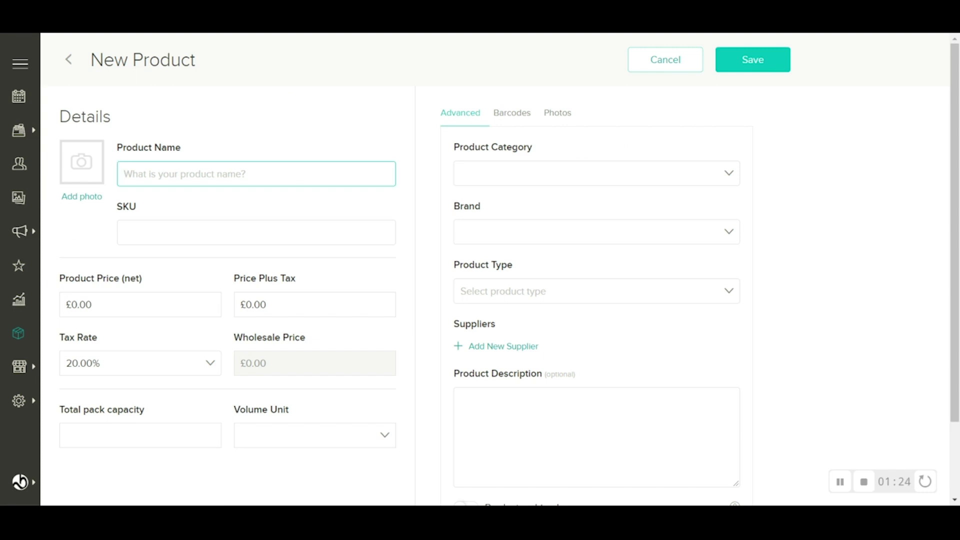
type("Blue Har")
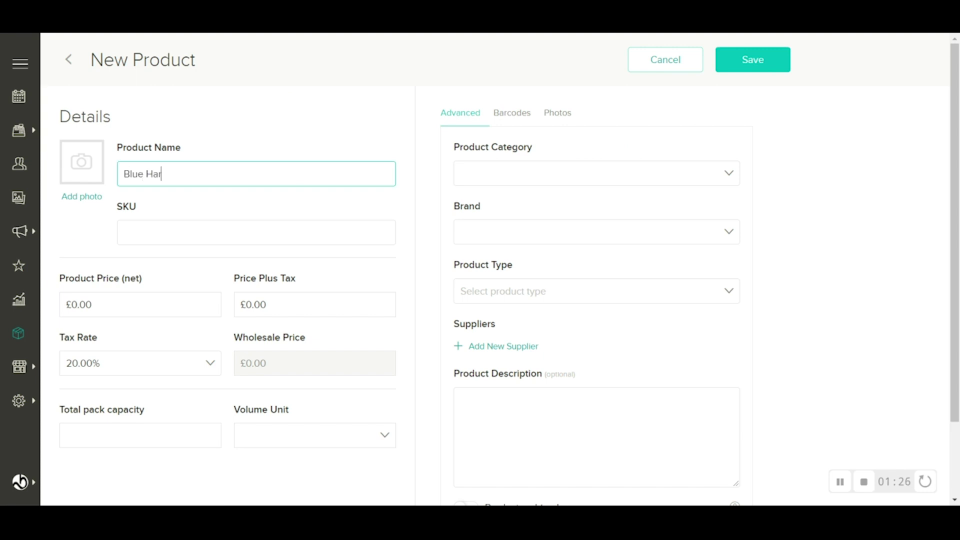
key("BackSpace")
type("ir dye")
left_click(393, 233)
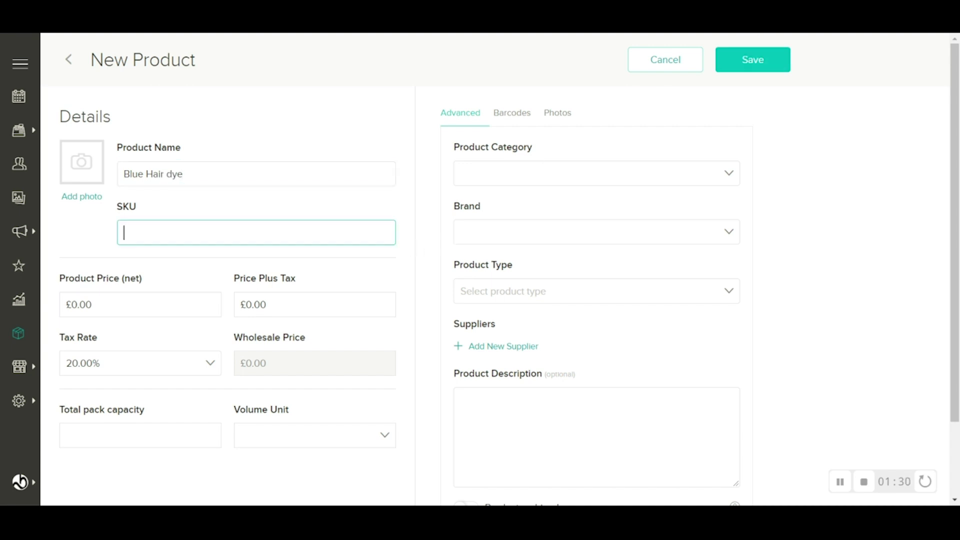
type("03")
Set the product's net price to £10.00.
key("Tab")
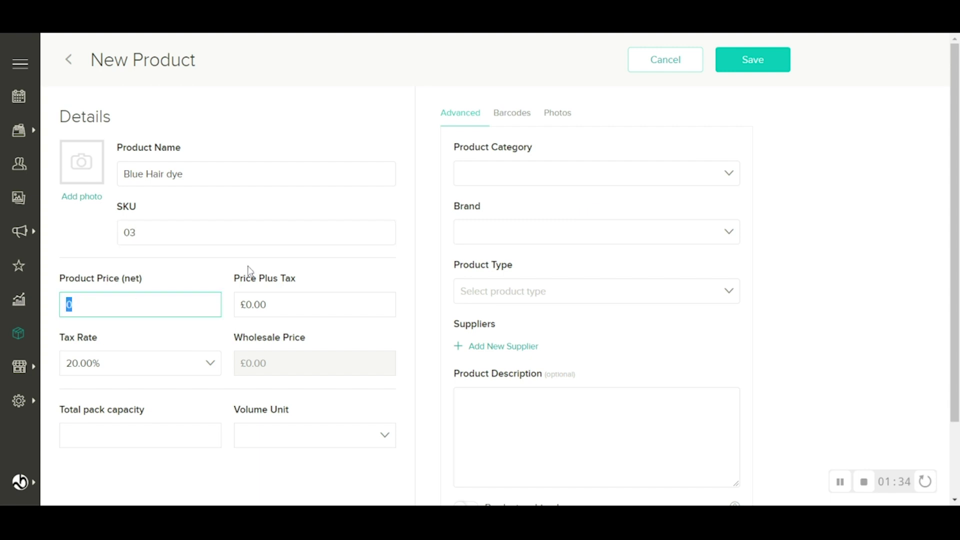
type("10")
left_click(223, 281)
Set the product's total pack capacity to 500 with milliliter as the volume unit.
scroll(225, 282, "down", 2)
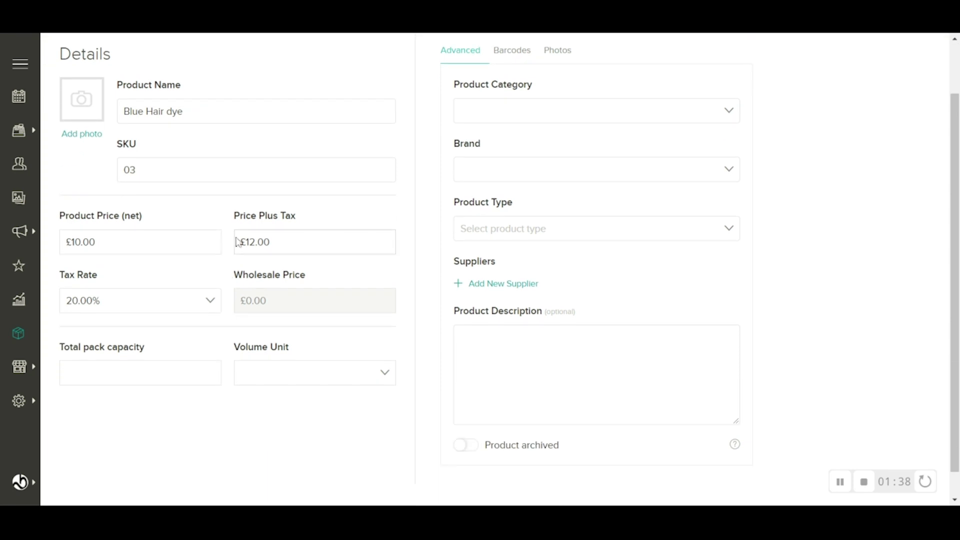
scroll(200, 280, "down", 1)
left_click(180, 344)
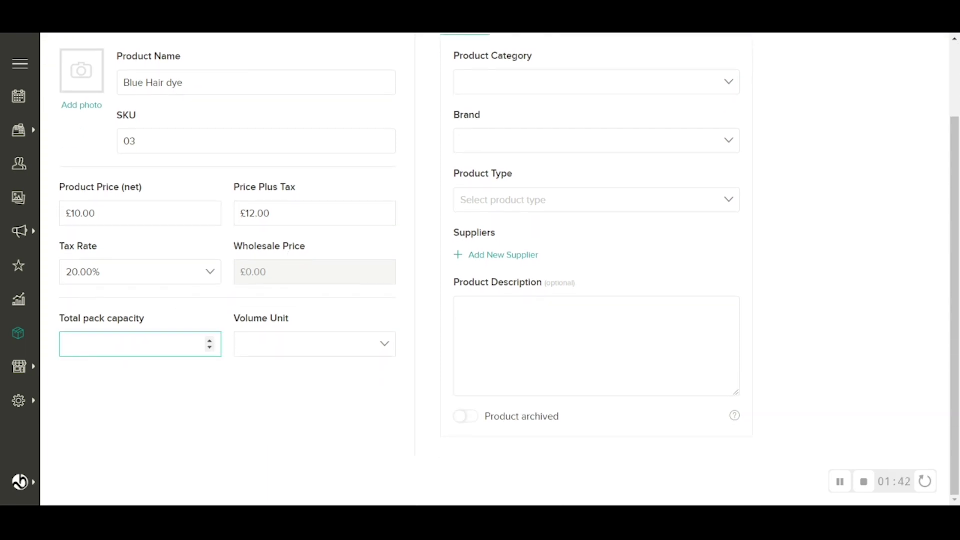
type("500")
left_click(333, 354)
scroll(310, 411, "down", 2)
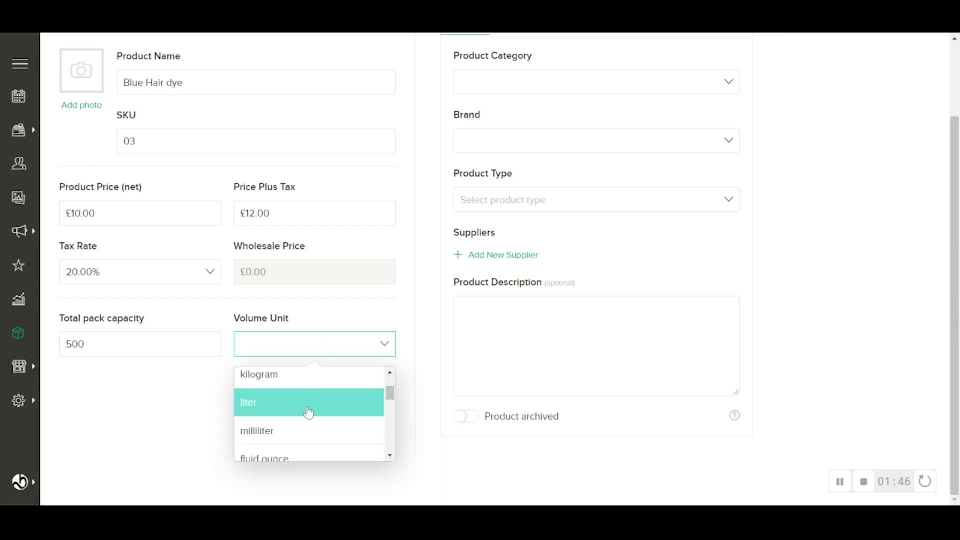
left_click(308, 439)
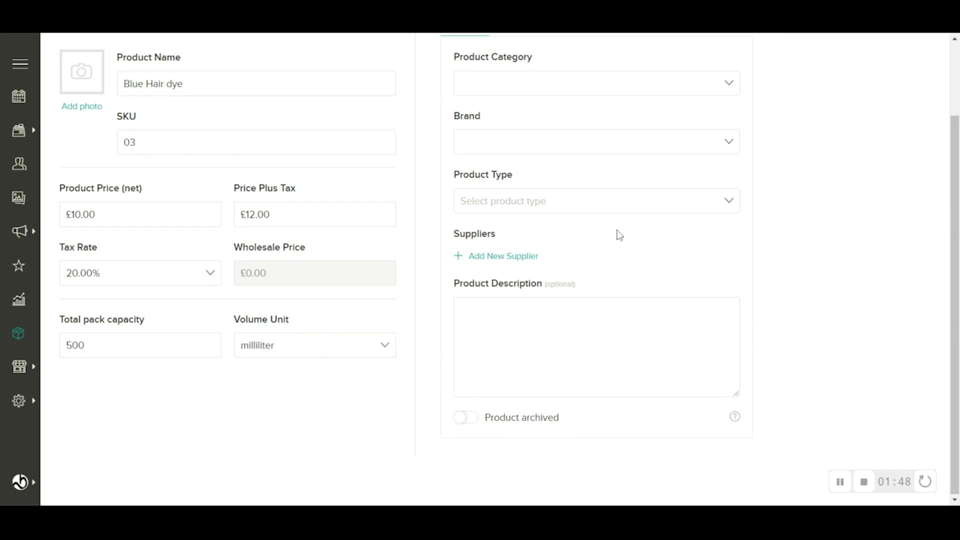
Set the product type to Professional, leaving the product category and brand blank.
scroll(695, 217, "up", 2)
left_click(632, 174)
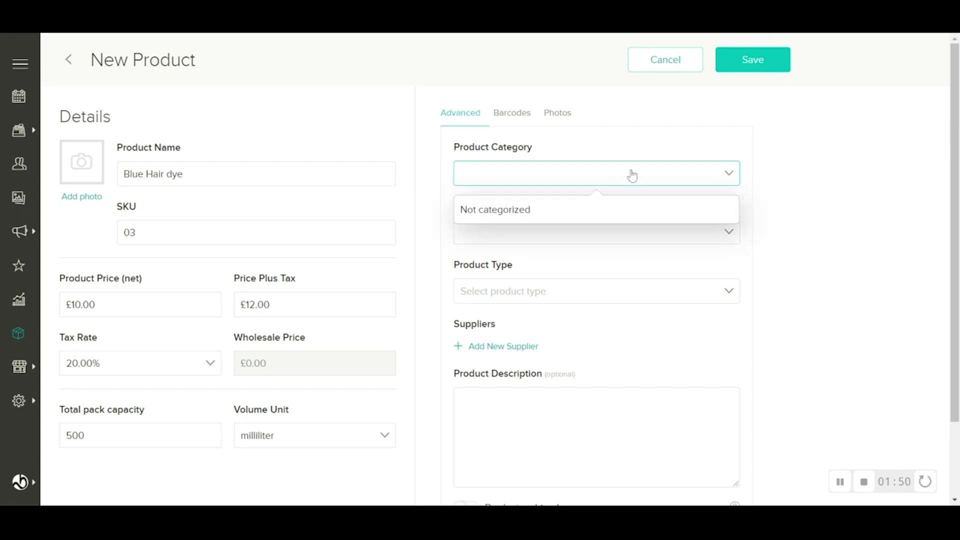
left_click(632, 173)
left_click(601, 237)
left_click(600, 237)
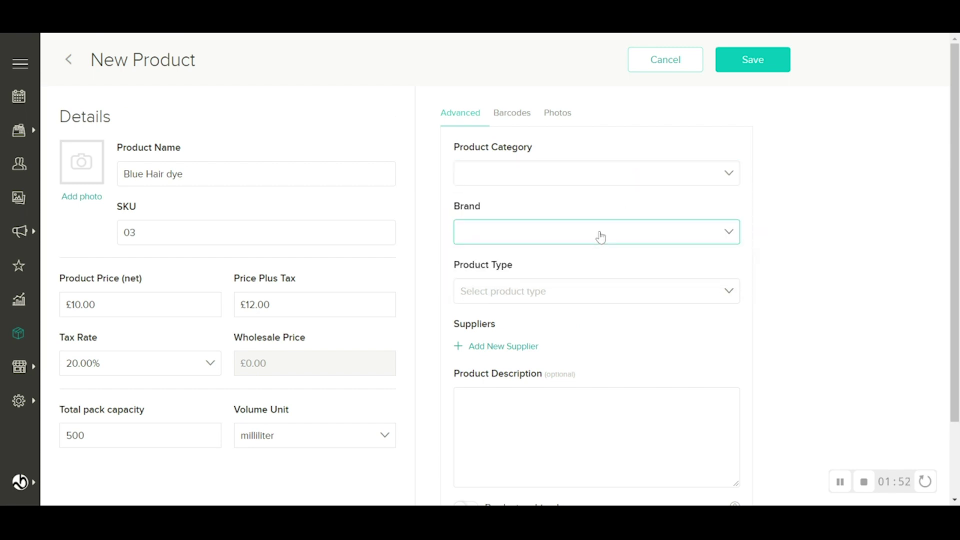
left_click(619, 293)
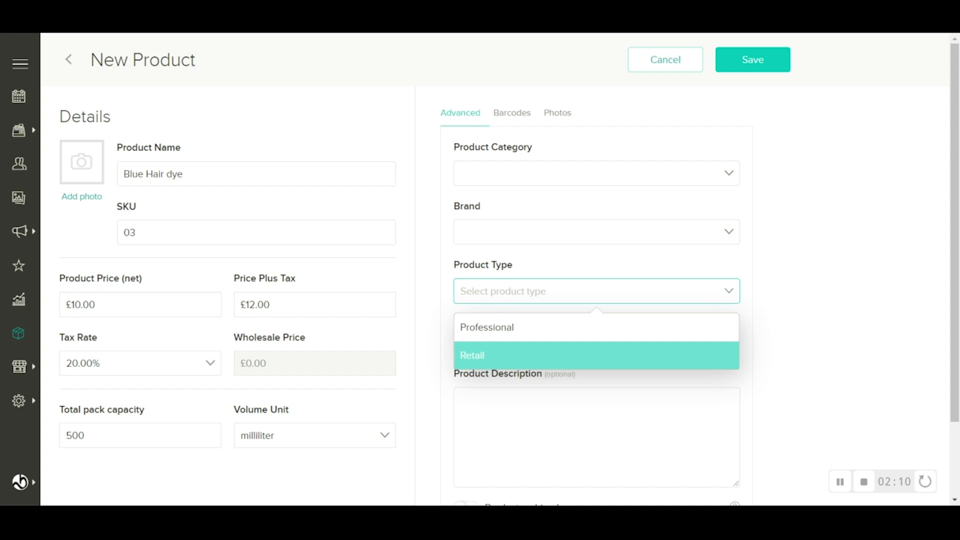
left_click(529, 330)
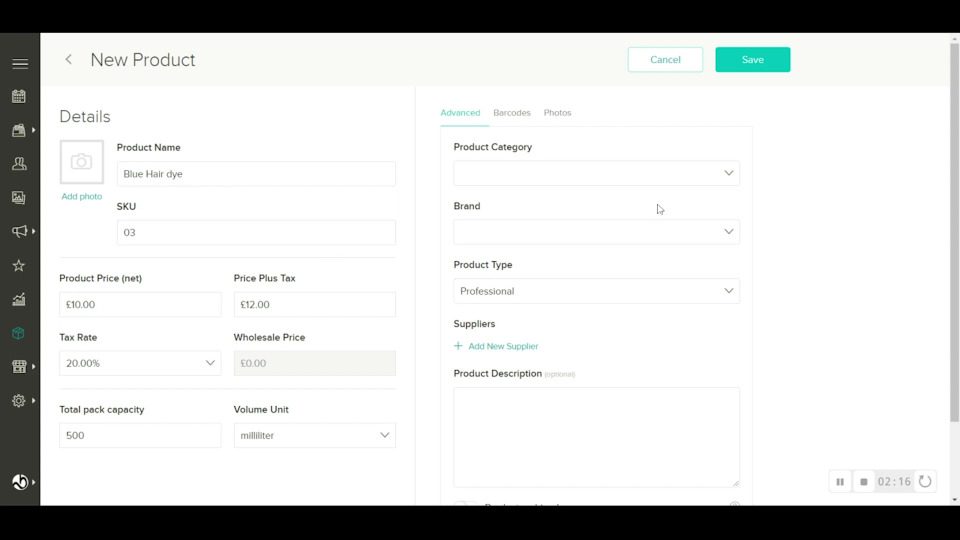
Look through the product's barcode and photo sections without adding anything, and save the new product.
scroll(802, 253, "down", 2)
scroll(830, 215, "up", 2)
left_click(506, 120)
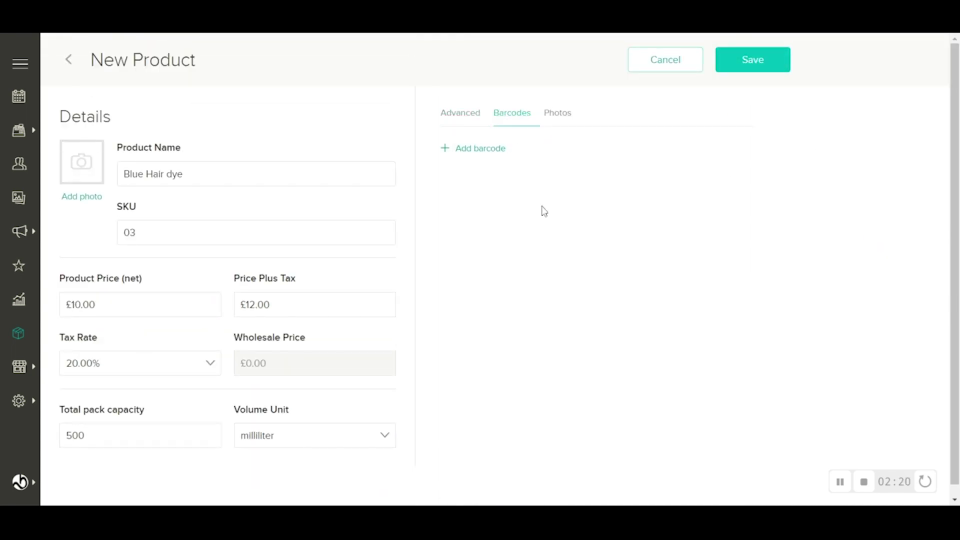
left_click(558, 114)
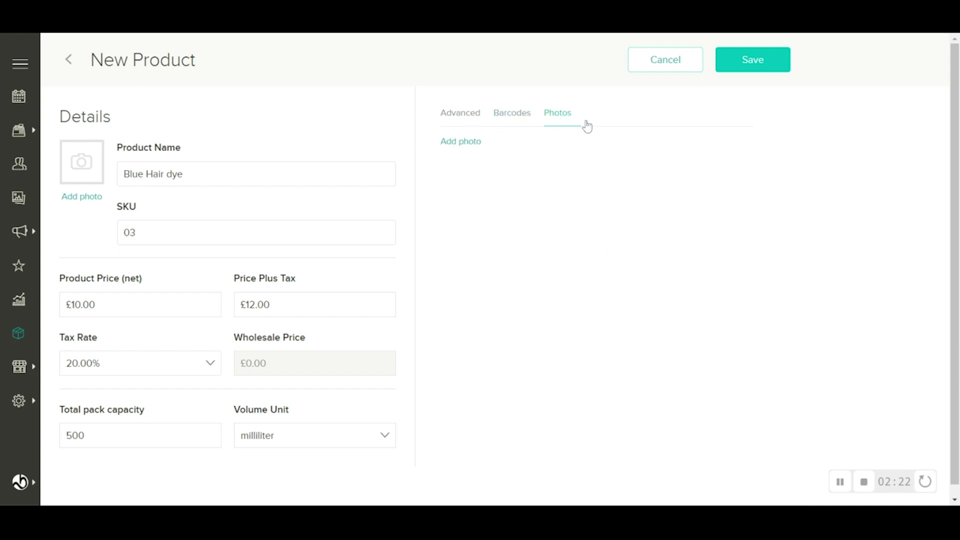
left_click(464, 117)
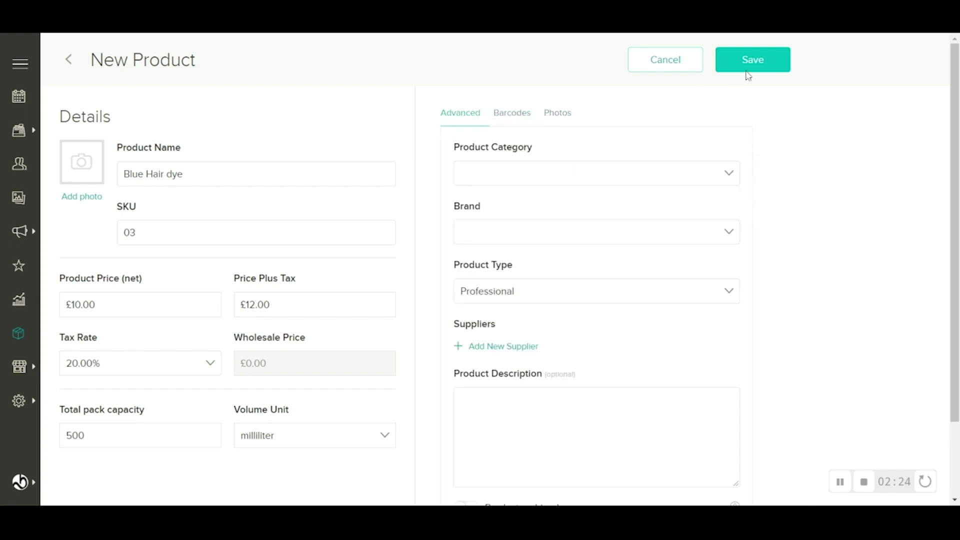
left_click(754, 67)
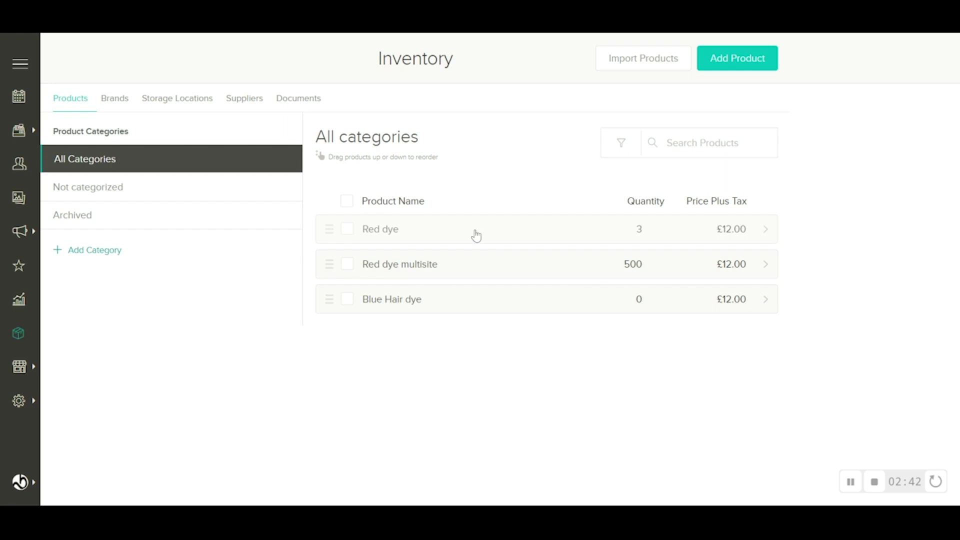
Create a new Stock Intake Confirmation document with Default Warehouse as the storage location.
left_click(296, 102)
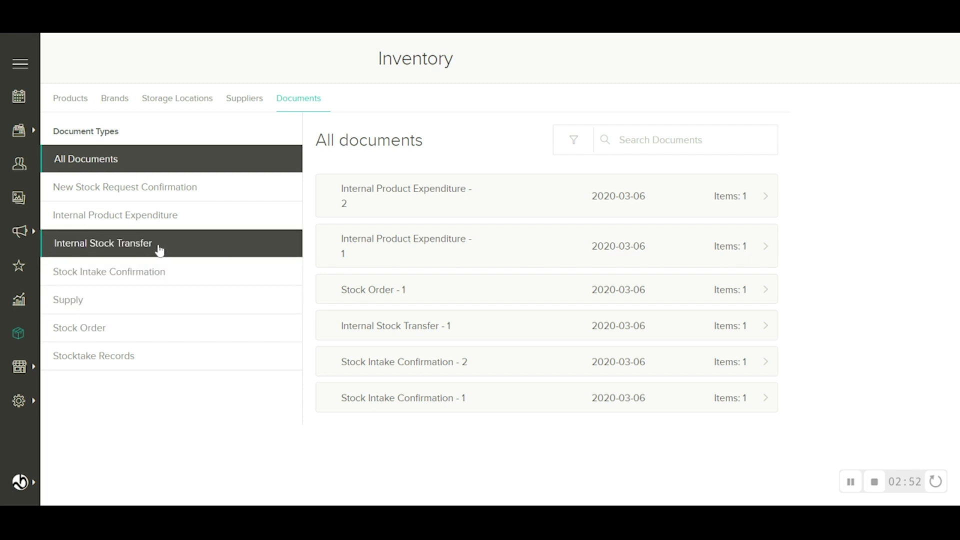
left_click(213, 279)
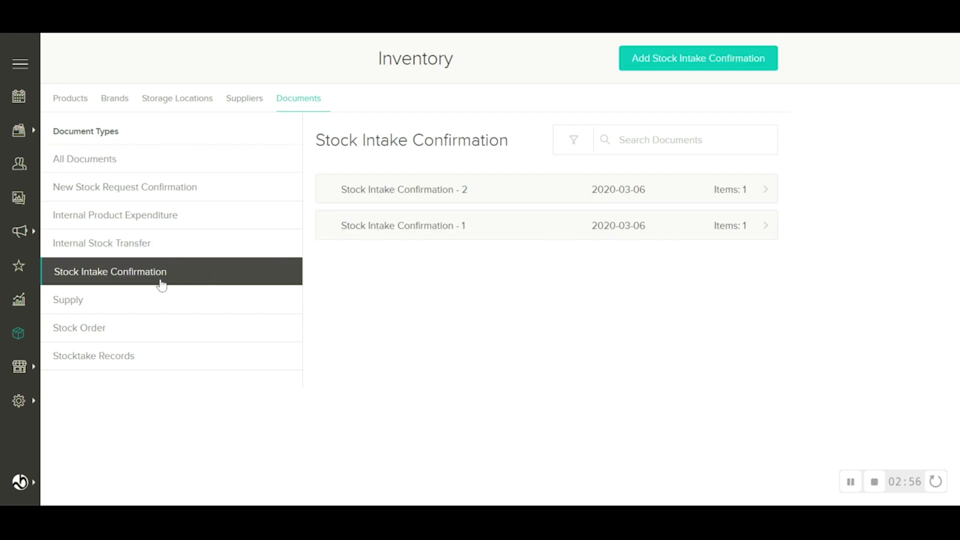
left_click(691, 66)
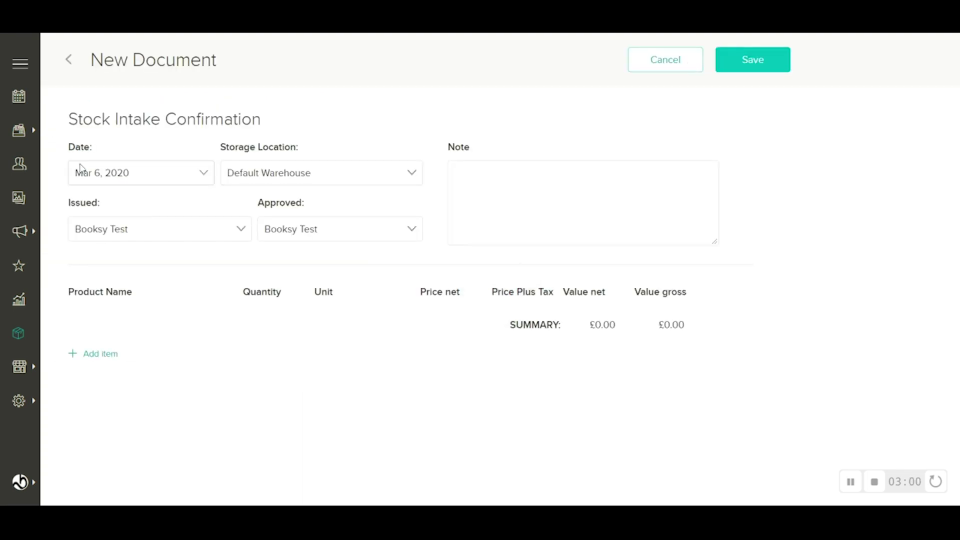
left_click(324, 176)
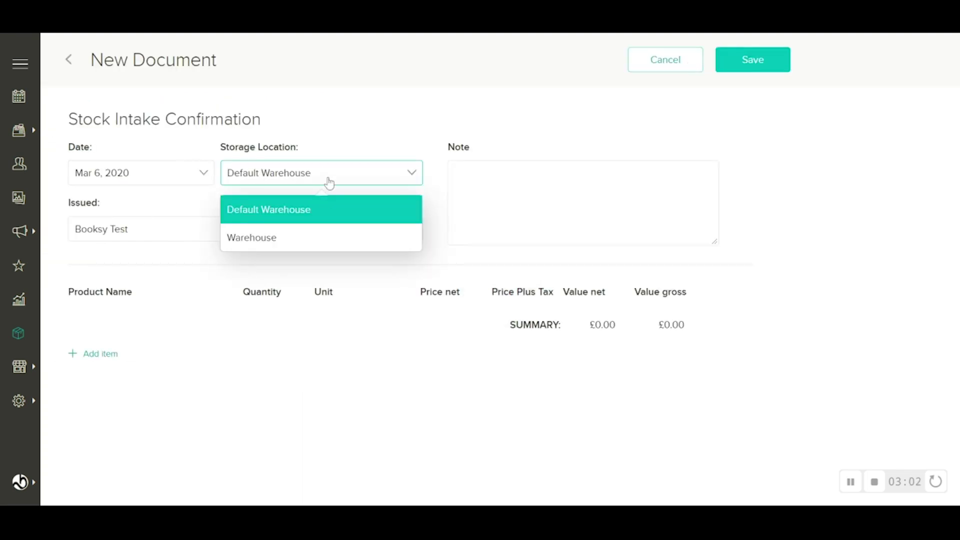
left_click(322, 215)
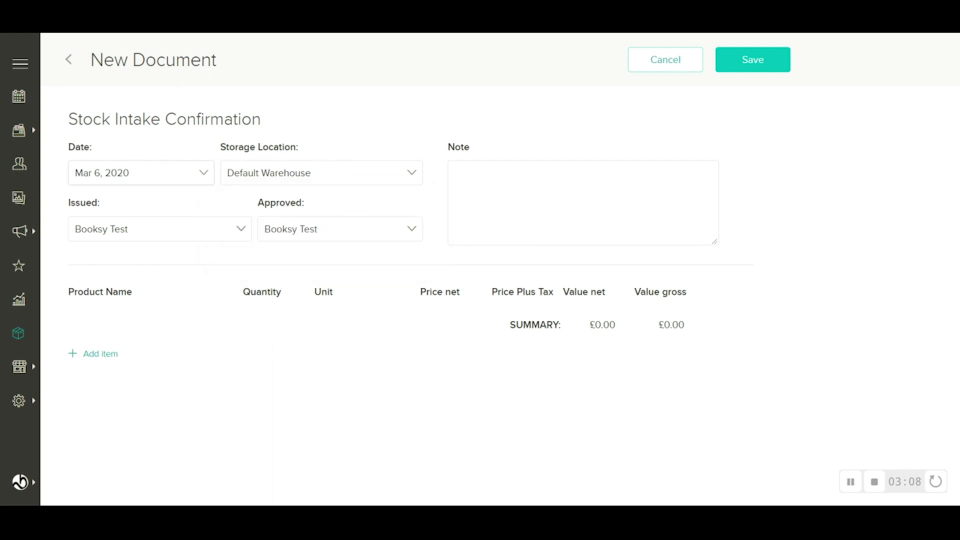
Review the issuer and approver choices for the stock intake document, keeping Booksy Test for both.
left_click(170, 234)
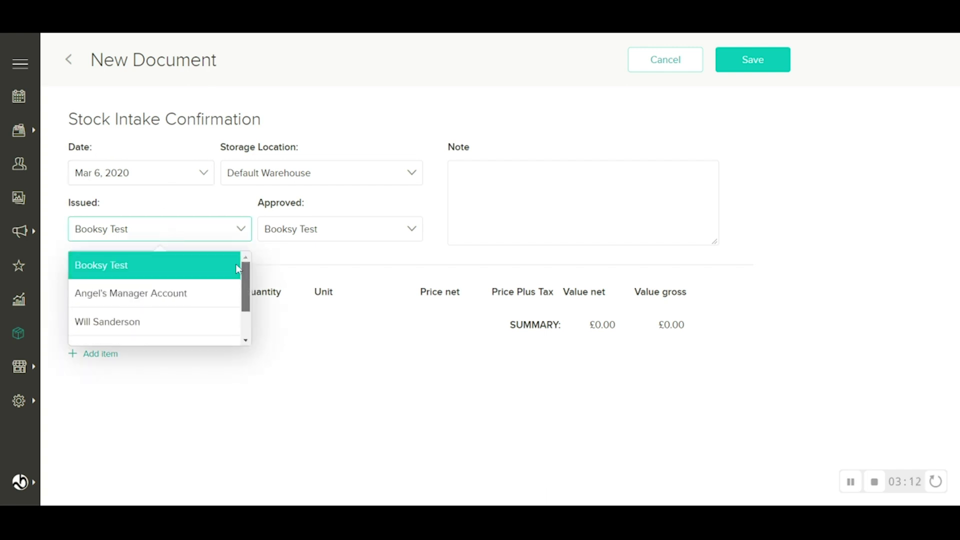
left_click(171, 263)
left_click(328, 234)
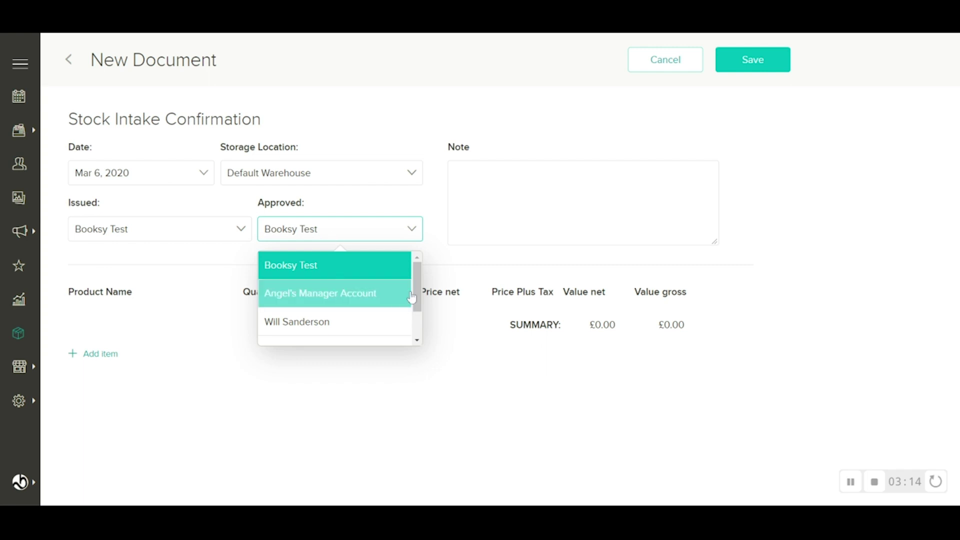
scroll(330, 300, "down", 2)
scroll(330, 300, "up", 2)
left_click(302, 393)
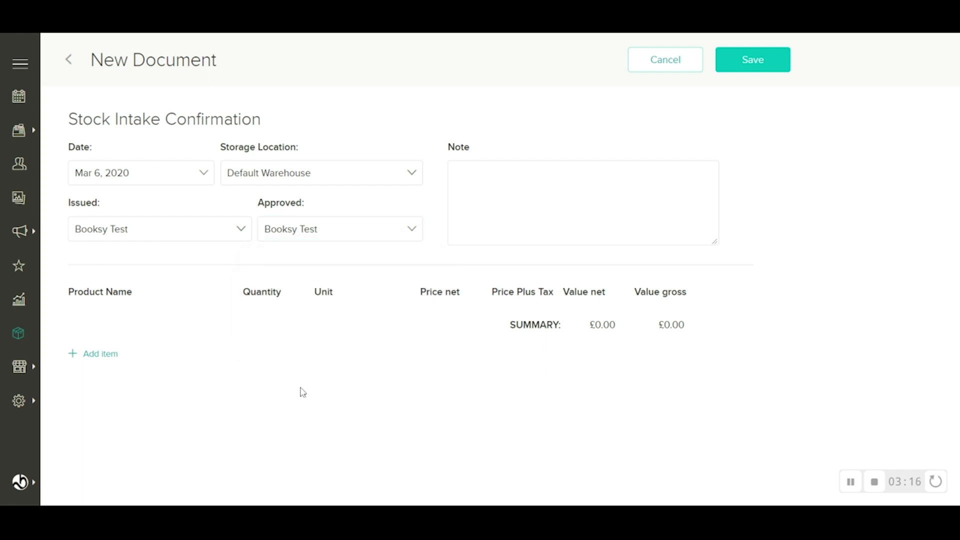
Add Blue Hair dye to the stock intake document with a quantity of 20 packages and save the document.
left_click(100, 359)
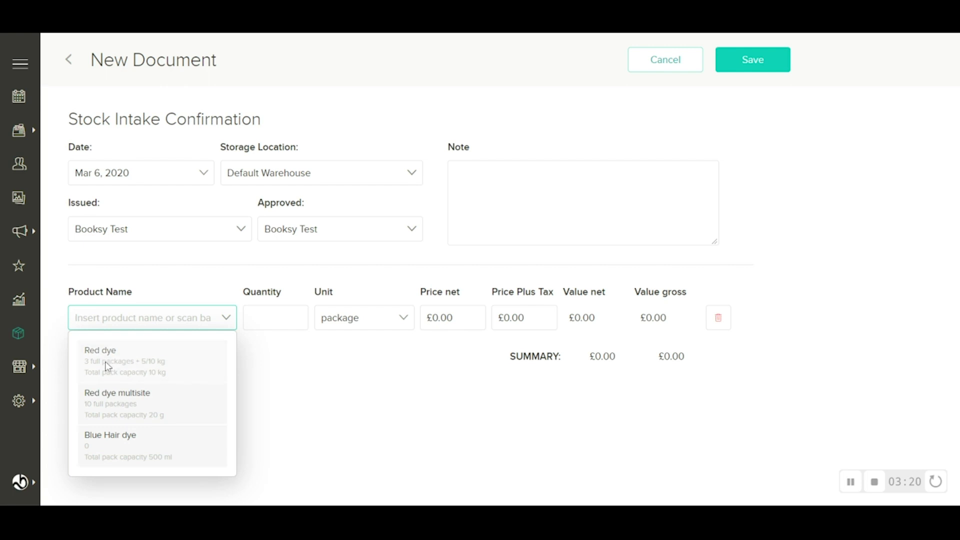
left_click(133, 455)
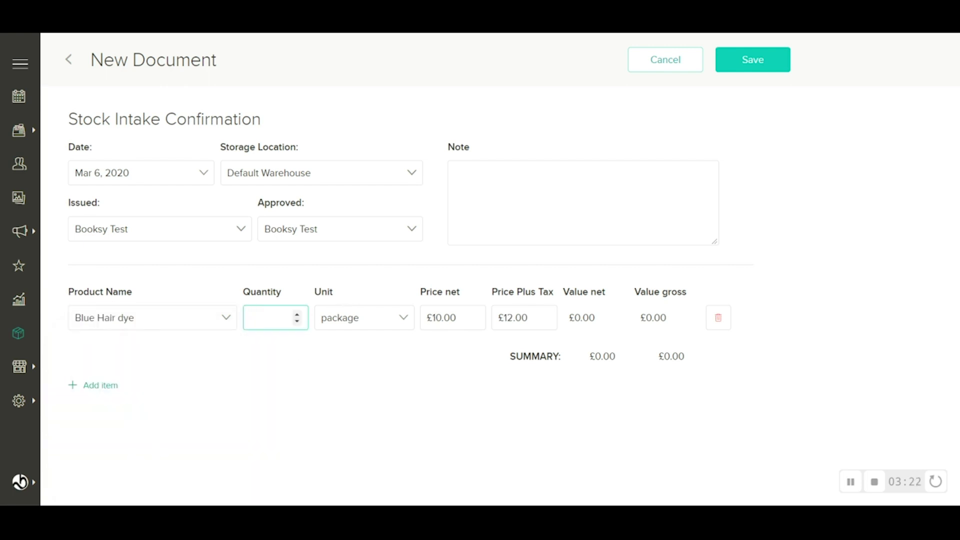
type("20")
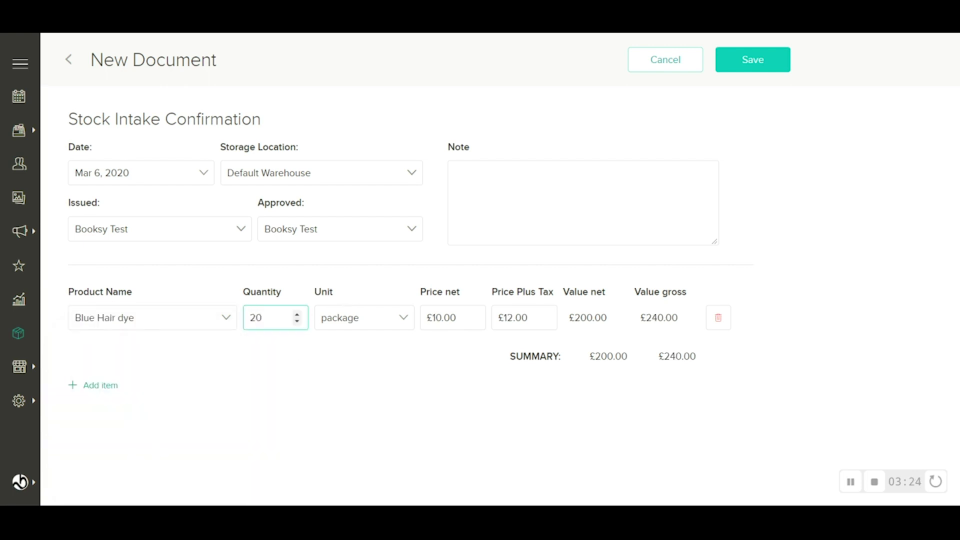
left_click(323, 379)
left_click_drag(570, 324, 681, 326)
left_click(614, 327)
left_click(614, 415)
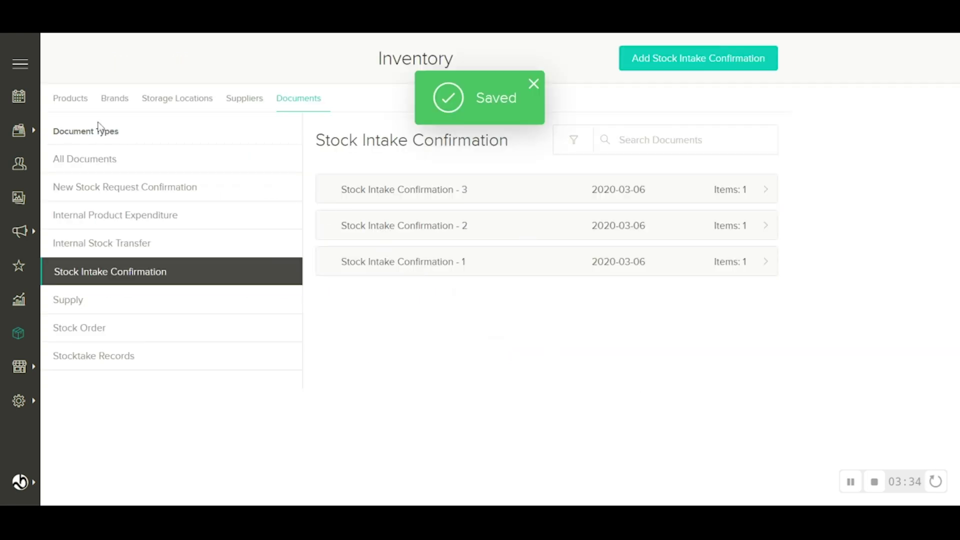
Check the stock quantity of Blue Hair dye in the product list and view its product details.
left_click(71, 102)
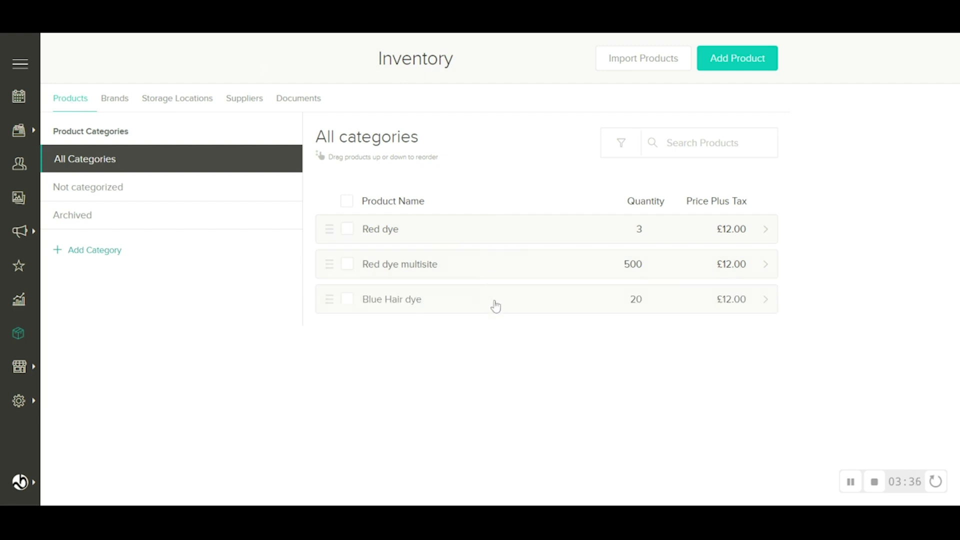
left_click(615, 310)
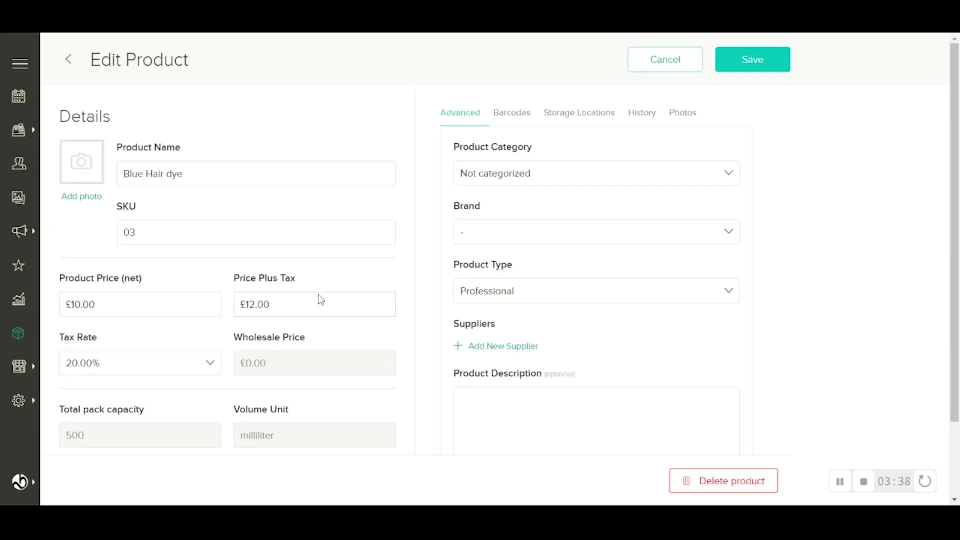
left_click(70, 62)
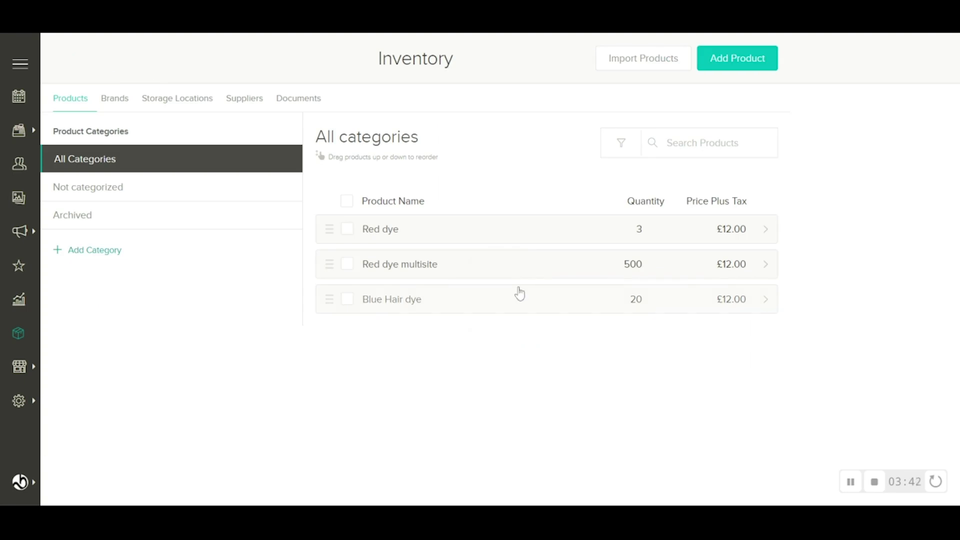
Examine the Default Warehouse storage location's details and stocked products, and return to the list of storage locations.
left_click(192, 107)
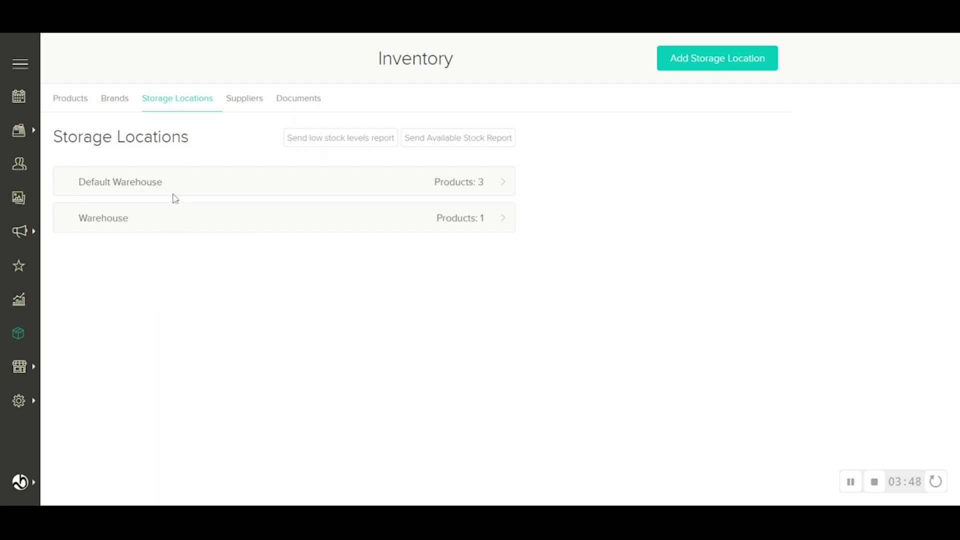
left_click(205, 193)
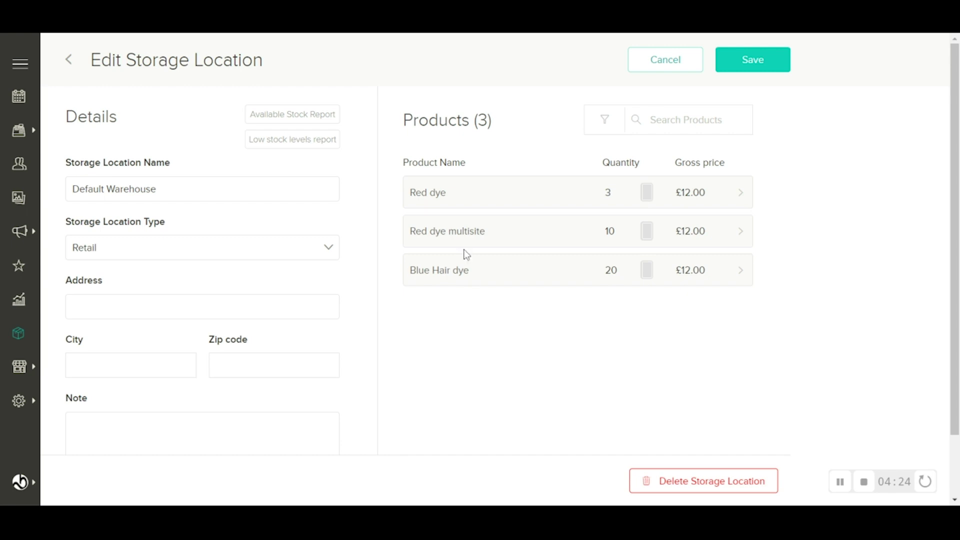
left_click(69, 69)
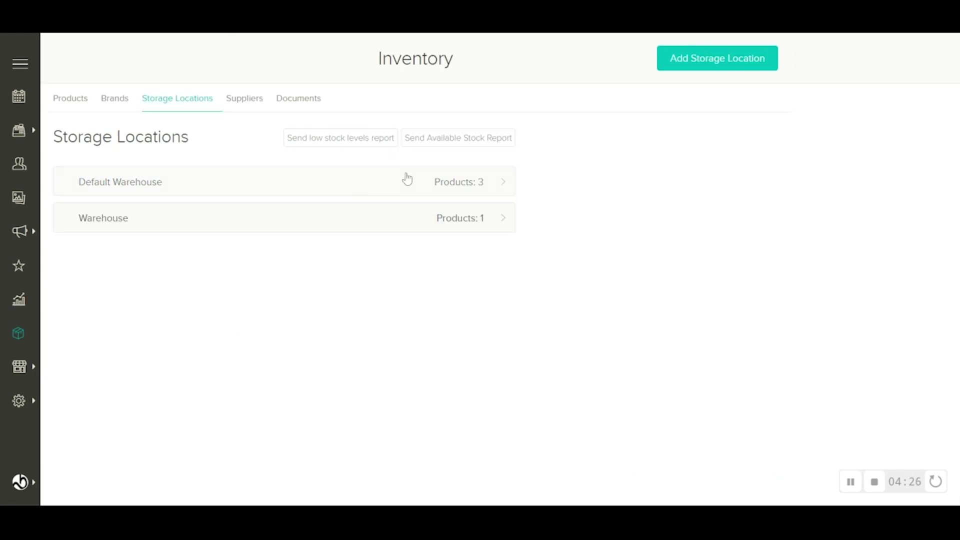
View the inventory's internal stock transfer documents and the list of suppliers.
left_click(305, 106)
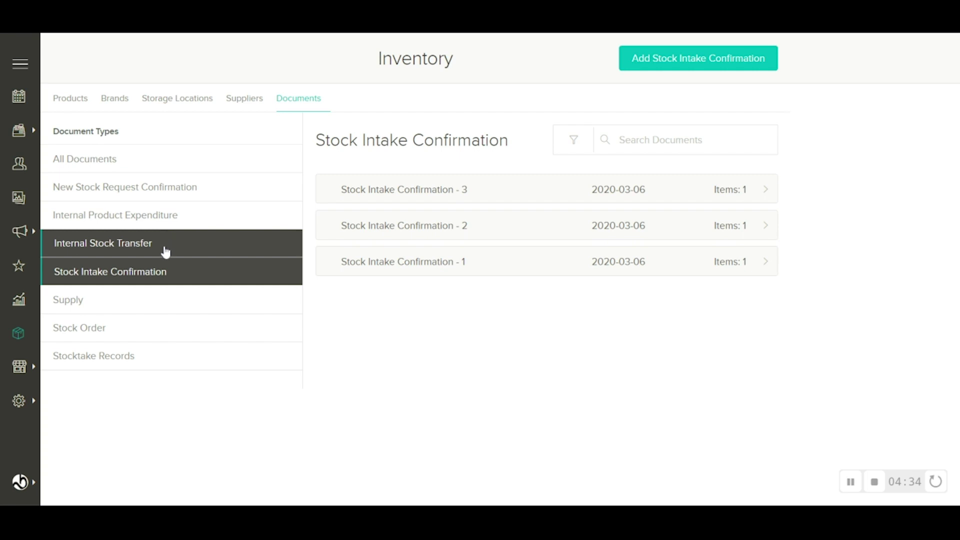
left_click(166, 250)
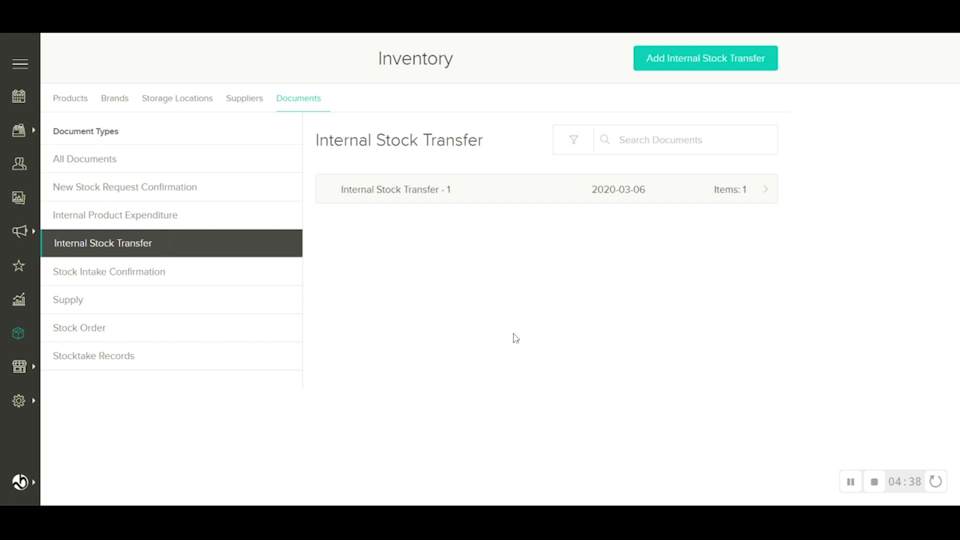
left_click(268, 109)
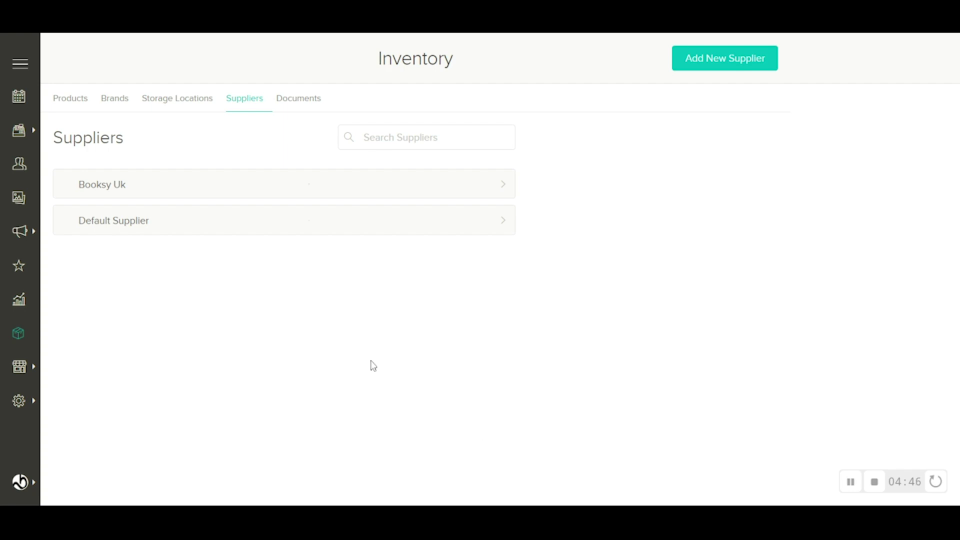
Assign Booksy Uk as the supplier of the Blue Hair dye product and save the product.
left_click(73, 101)
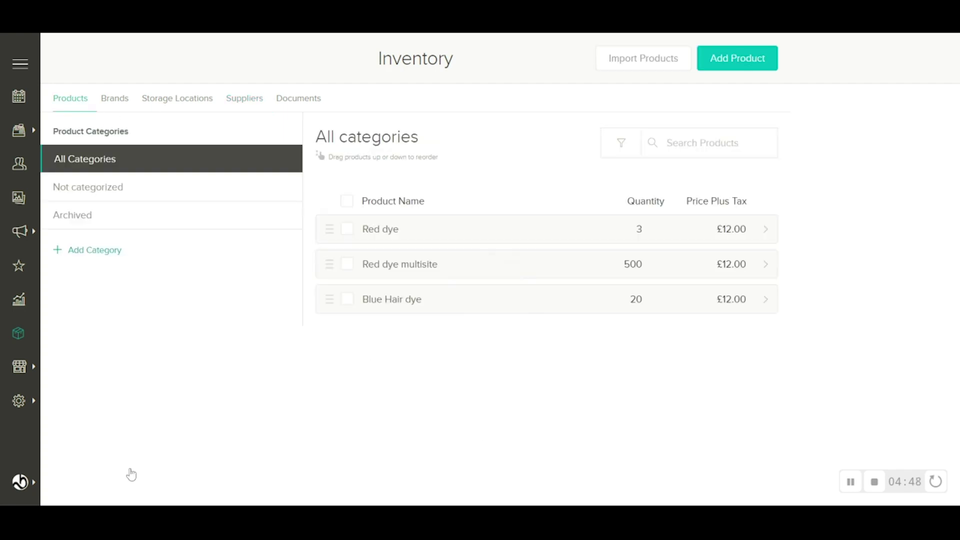
left_click(441, 306)
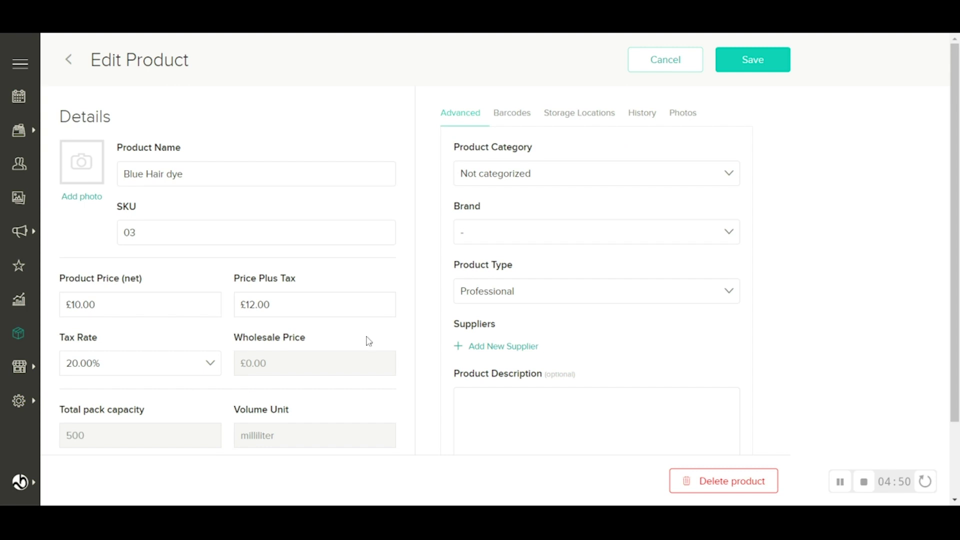
scroll(505, 302, "down", 2)
left_click(473, 260)
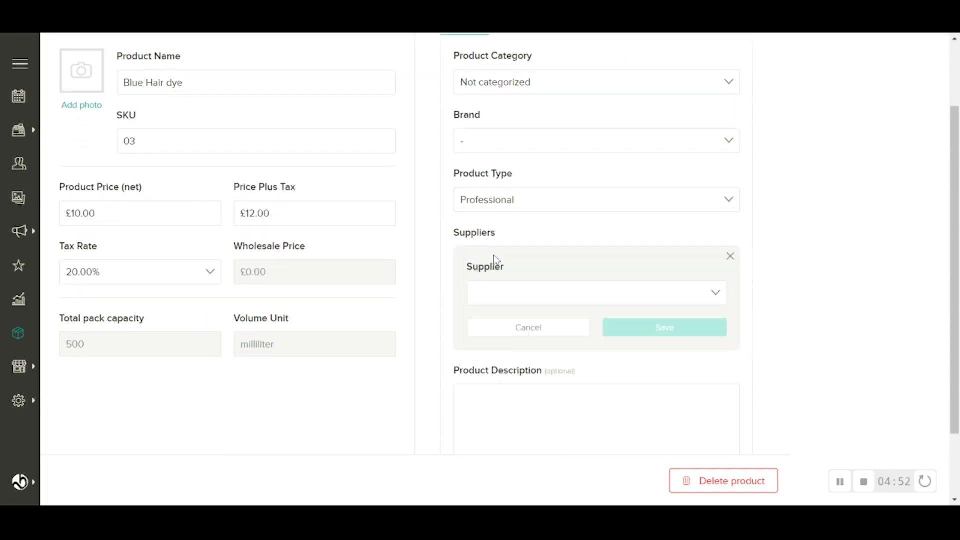
left_click(515, 293)
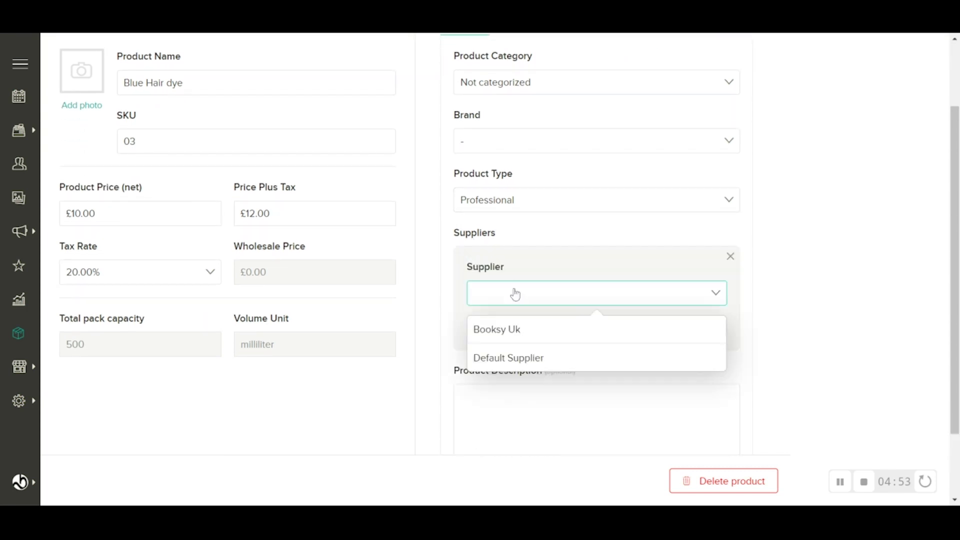
left_click(570, 343)
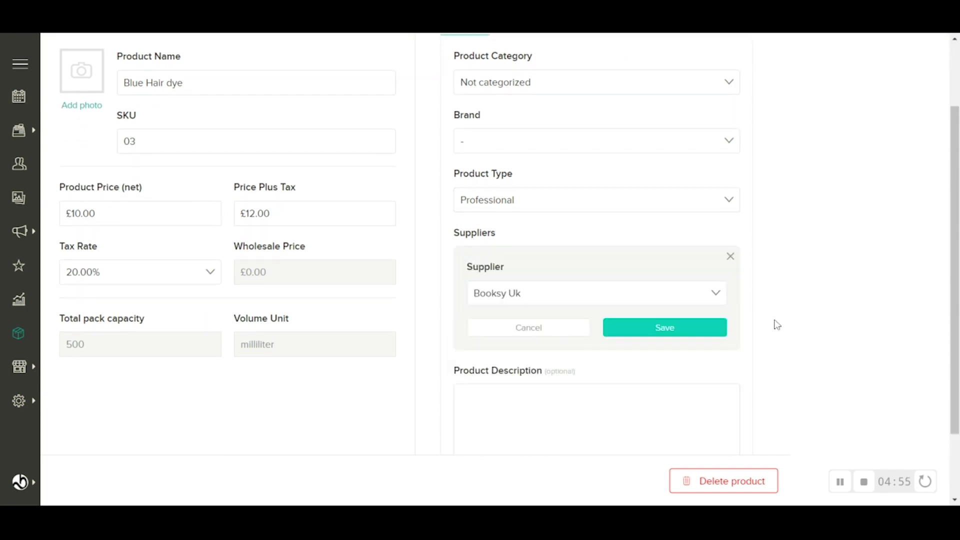
left_click(683, 330)
scroll(628, 292, "up", 2)
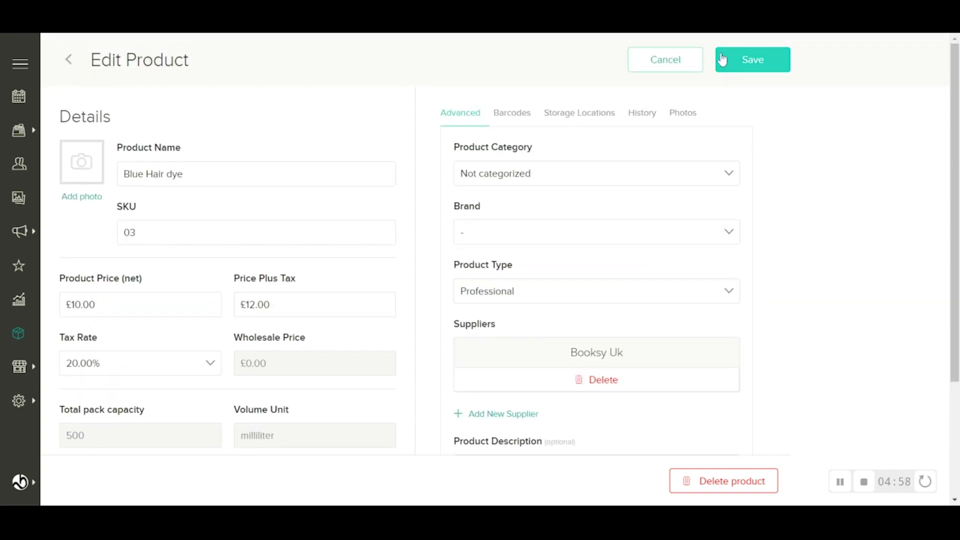
left_click(766, 73)
Review the Booksy Uk supplier's contact and address details and save the supplier record without edits.
left_click(239, 101)
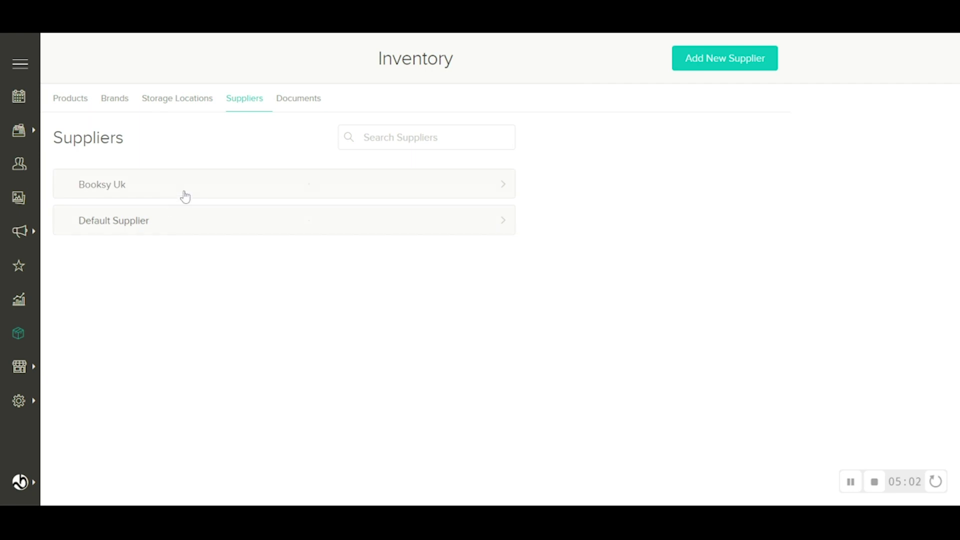
left_click(185, 196)
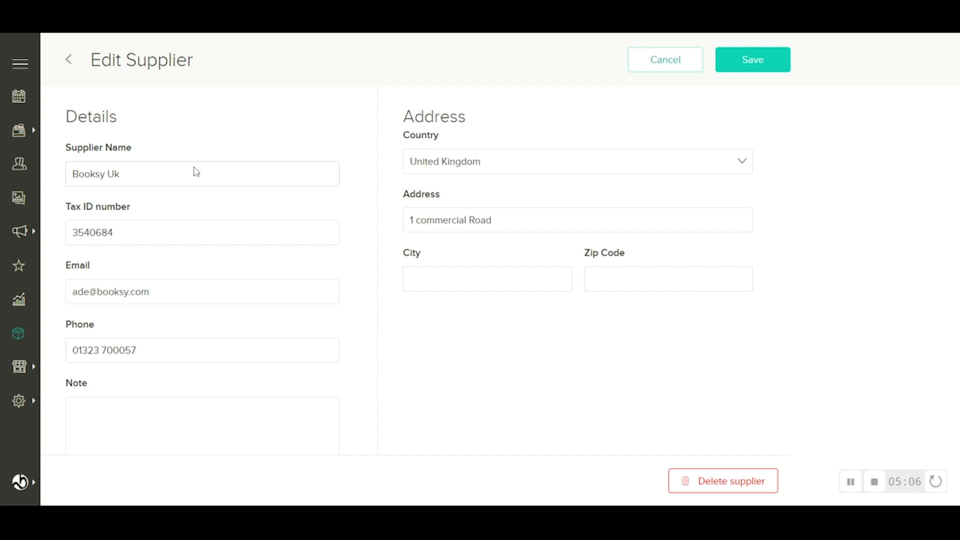
left_click(69, 61)
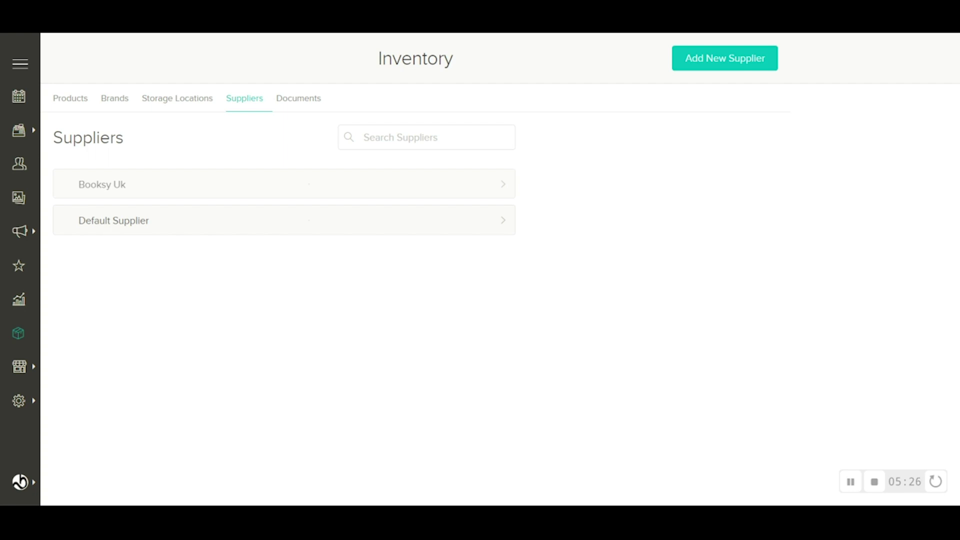
left_click(247, 193)
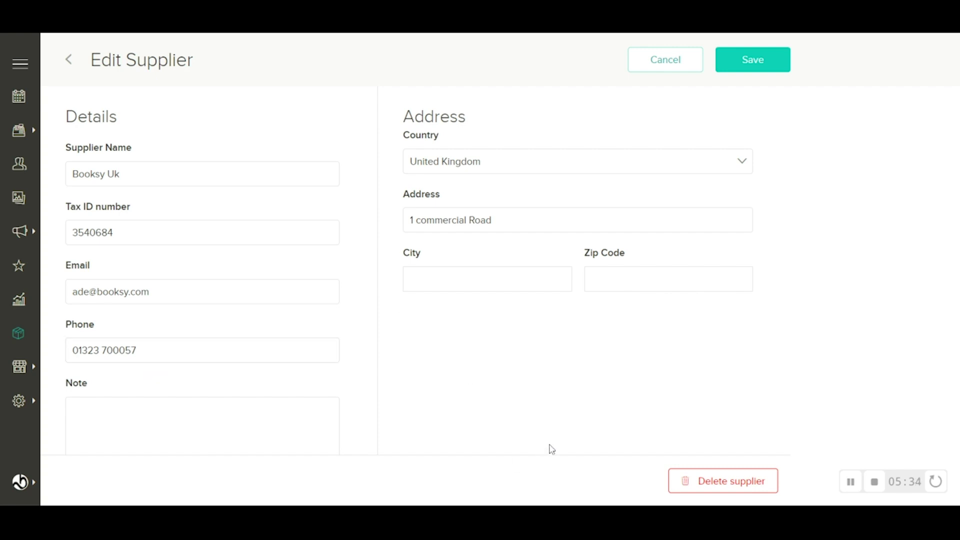
left_click(763, 69)
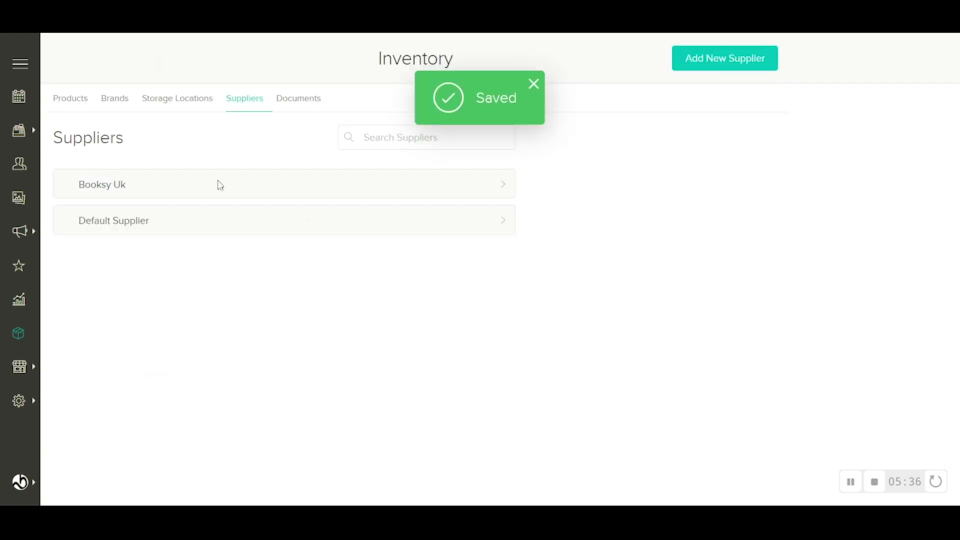
Create a new stock order document with Booksy Uk as the supplier.
left_click(299, 105)
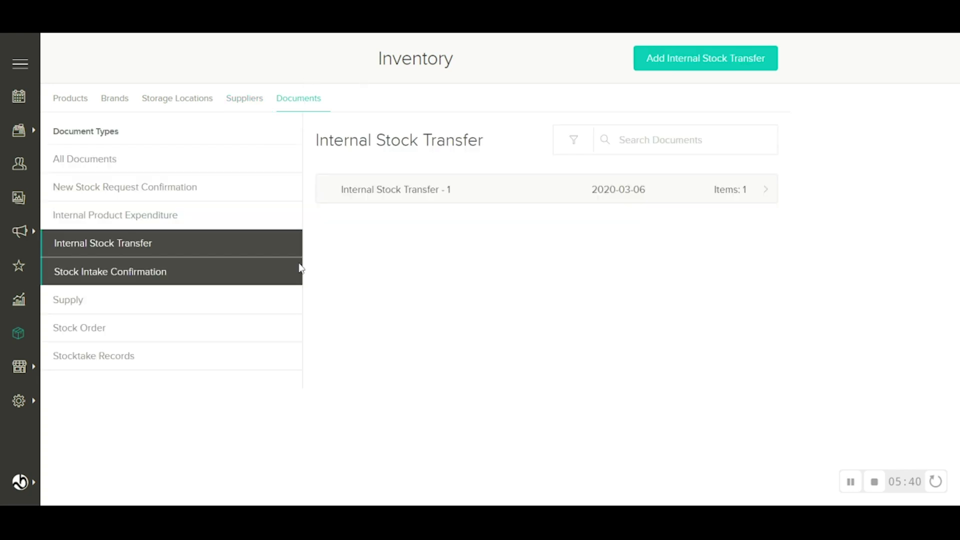
left_click(183, 338)
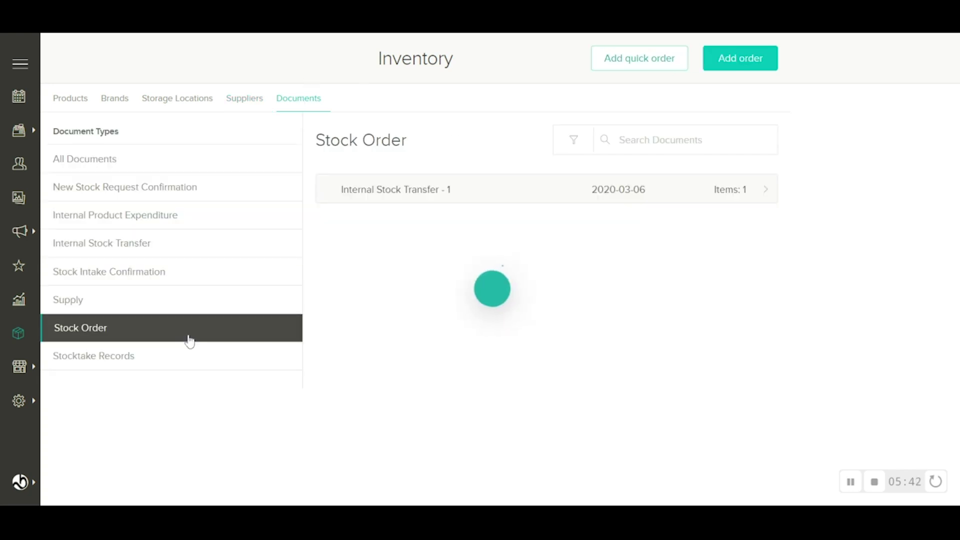
left_click(733, 66)
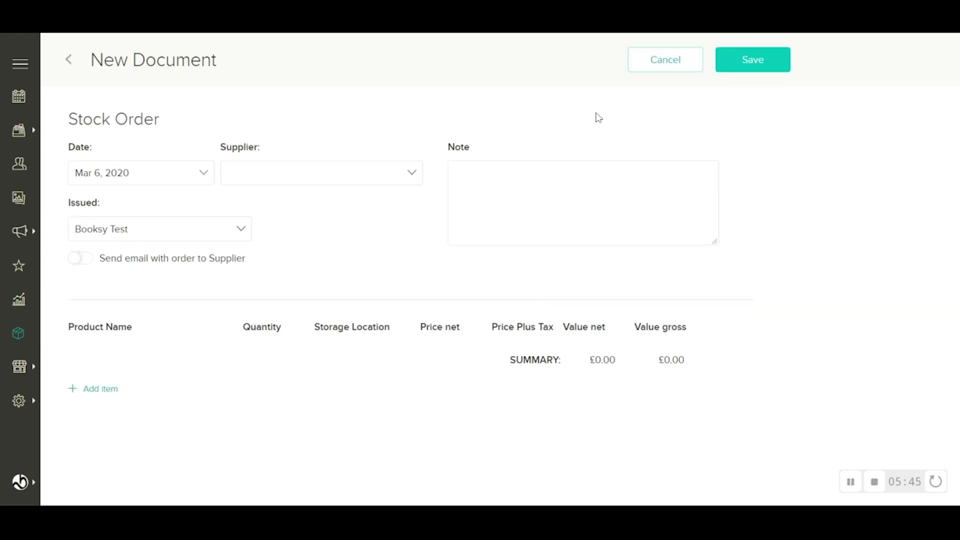
left_click(295, 181)
left_click(300, 215)
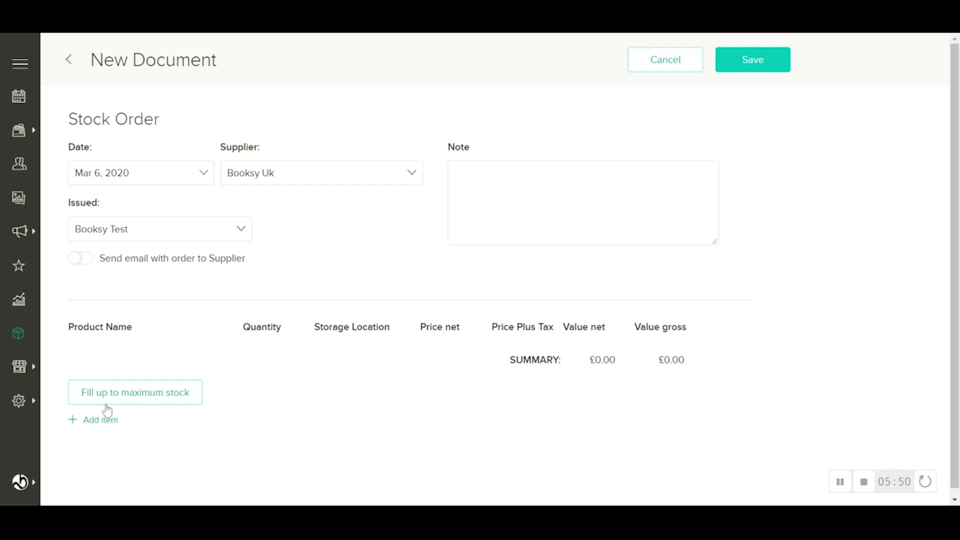
Add 10 Blue Hair dye for the Default Warehouse to the stock order and save it with emailing to the supplier turned on.
left_click(100, 421)
left_click(175, 353)
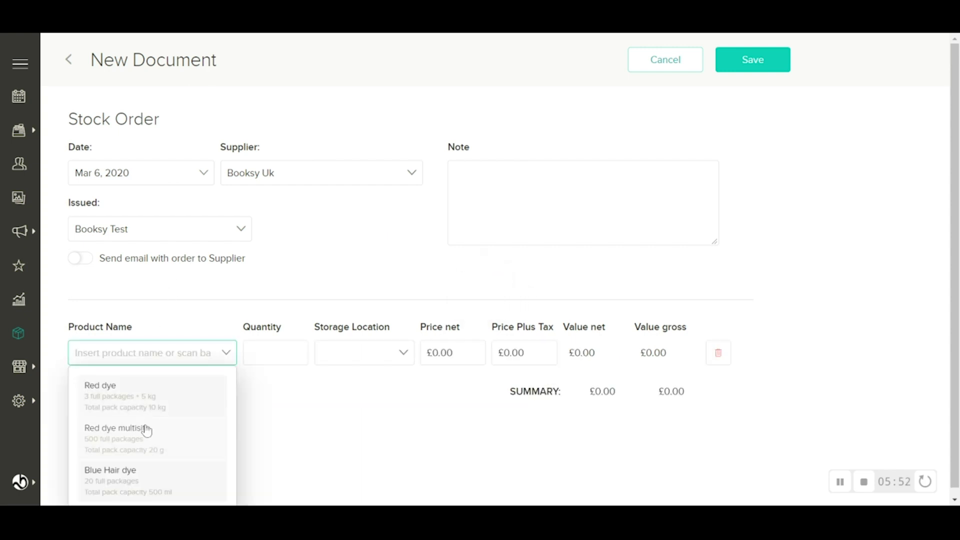
left_click(144, 474)
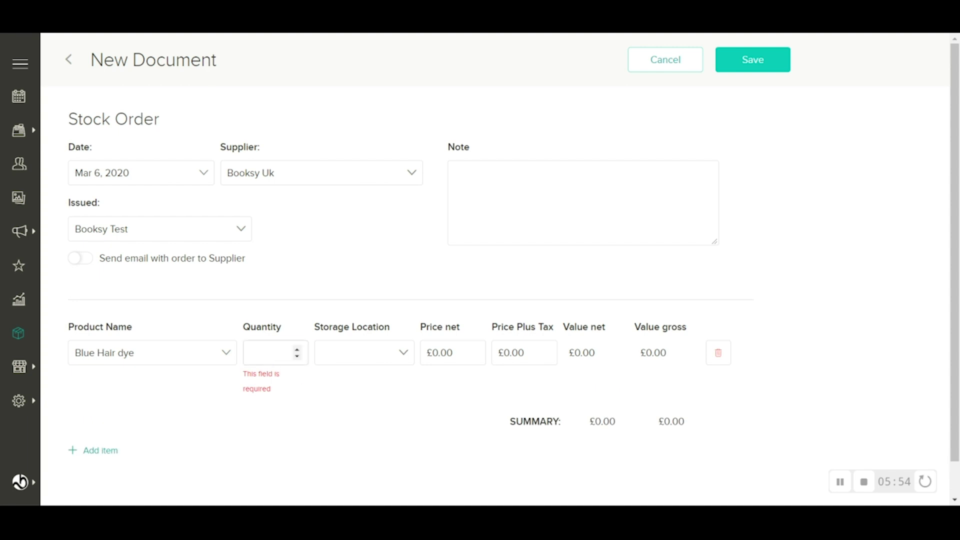
left_click(297, 353)
type("10")
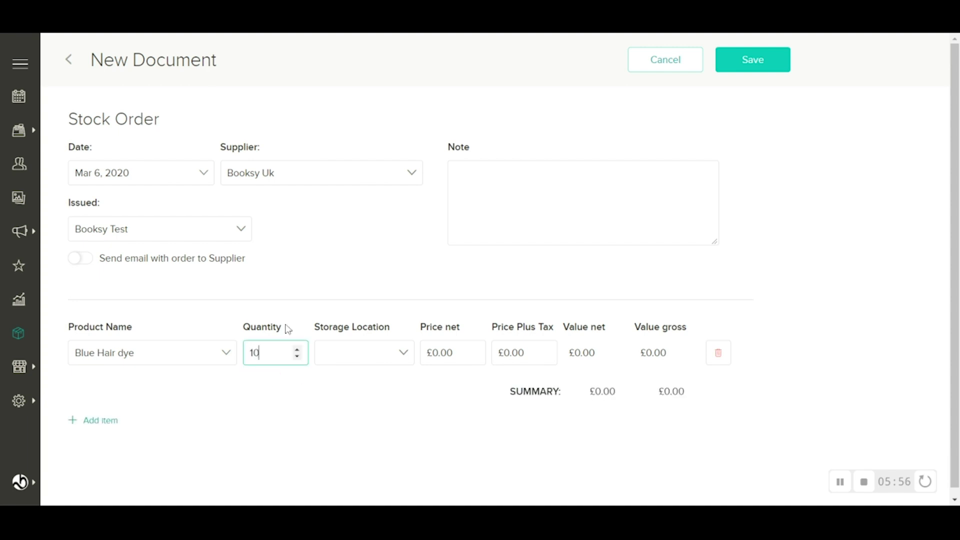
left_click(408, 362)
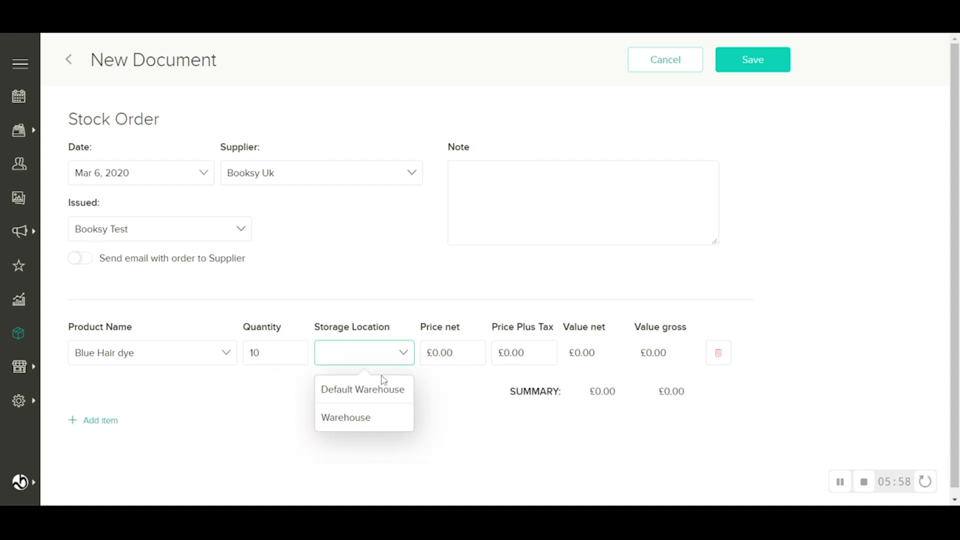
left_click(377, 395)
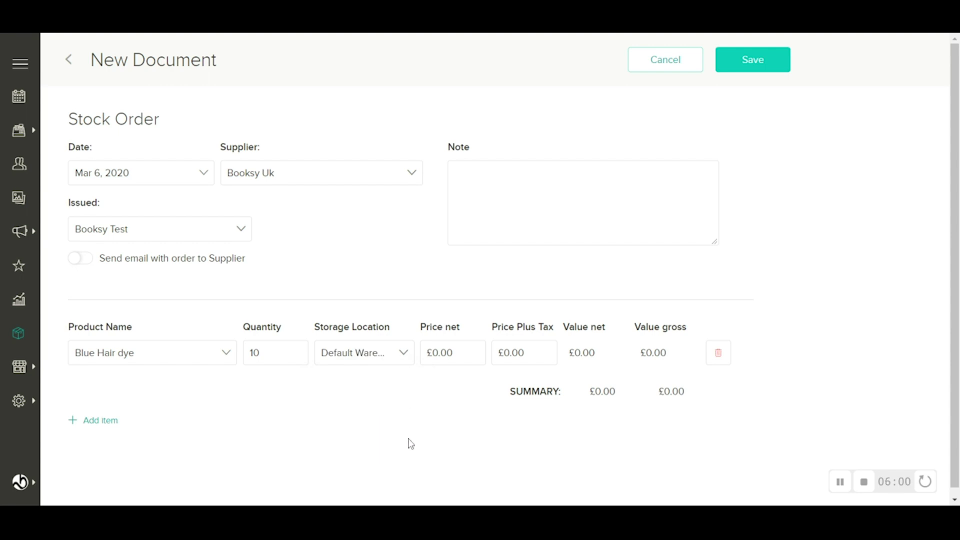
left_click(83, 265)
left_click(740, 70)
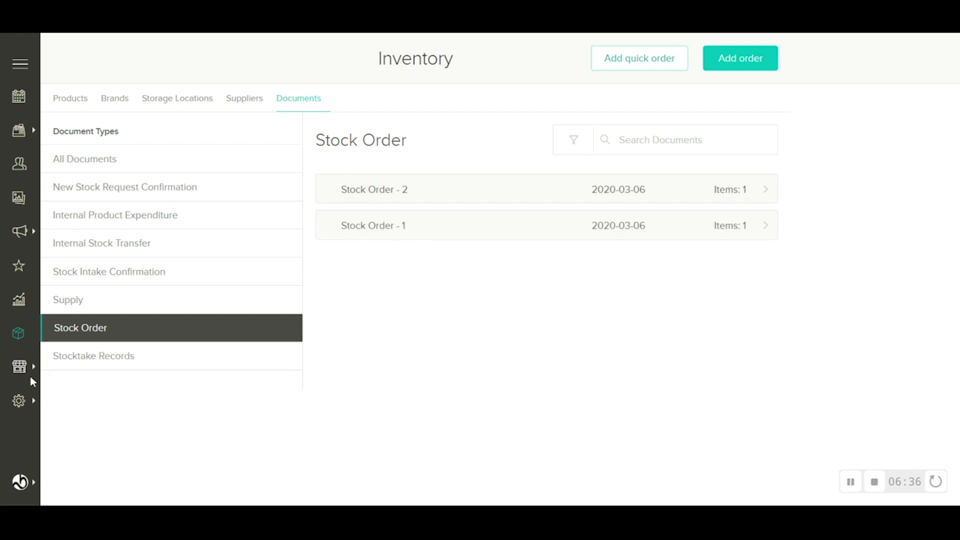
Open the Highlights service from the business profile's services and examine its settings down to the products consumption section.
mouse_move(16, 380)
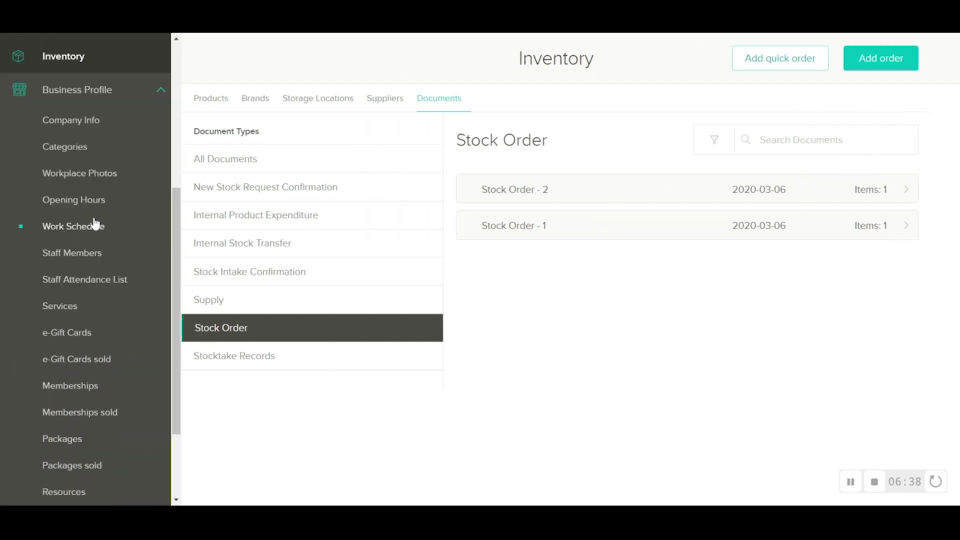
left_click(61, 307)
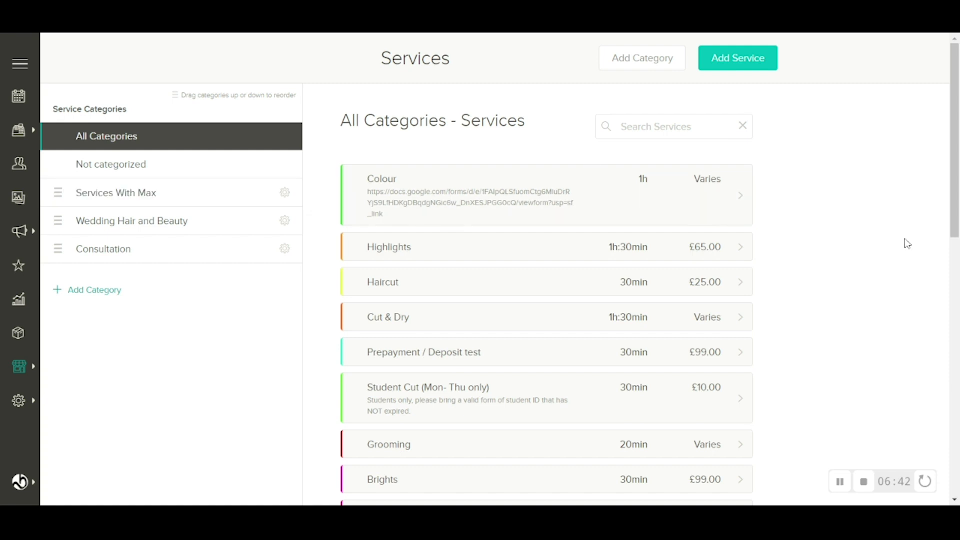
scroll(677, 280, "down", 1)
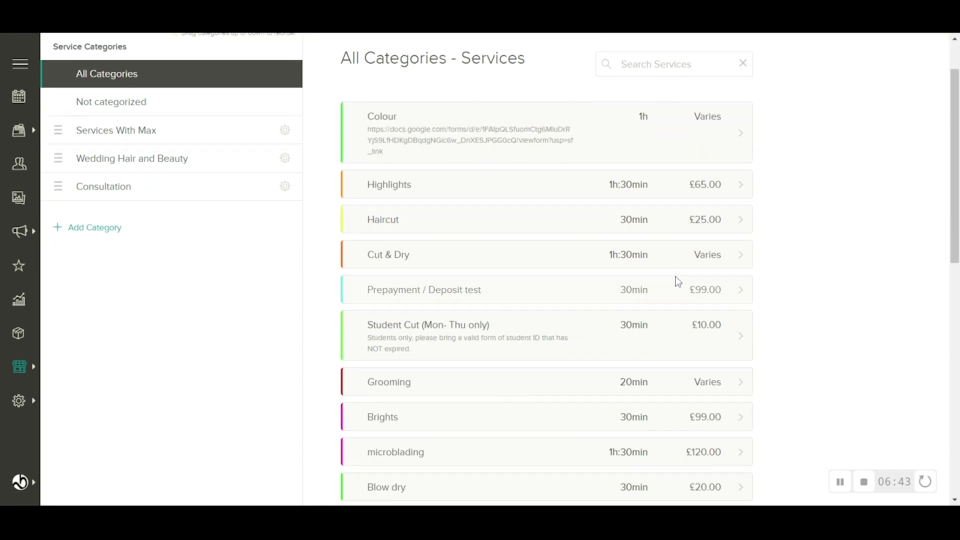
left_click(453, 198)
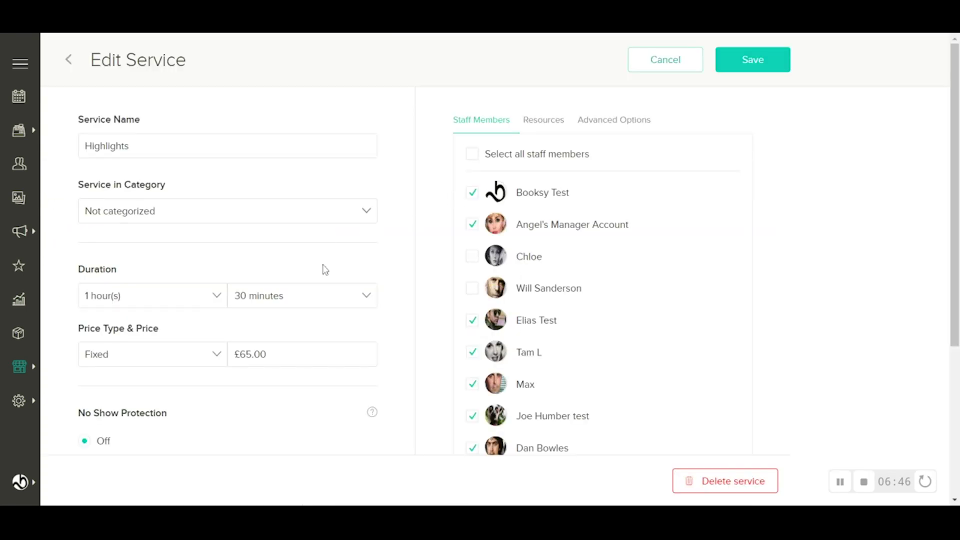
scroll(392, 283, "down", 2)
scroll(393, 289, "down", 2)
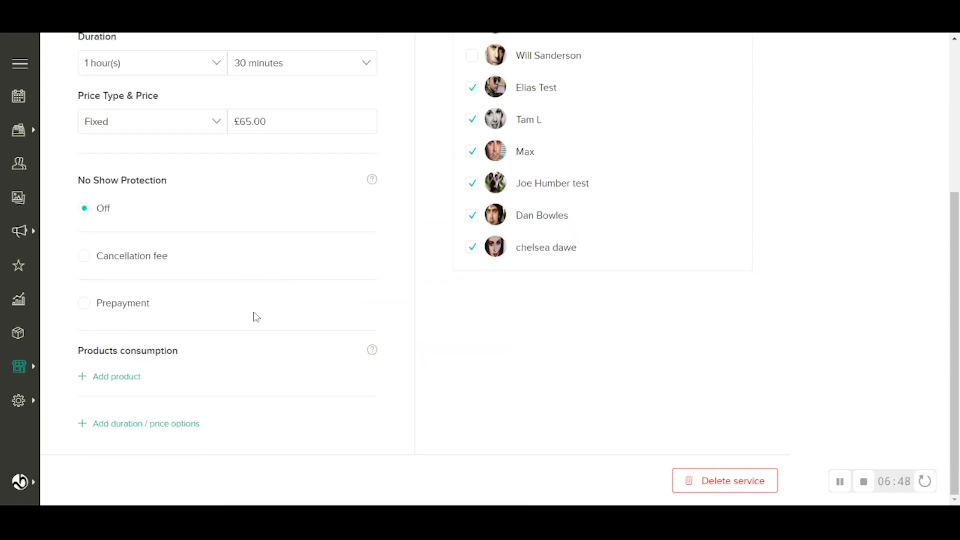
left_click_drag(75, 352, 184, 360)
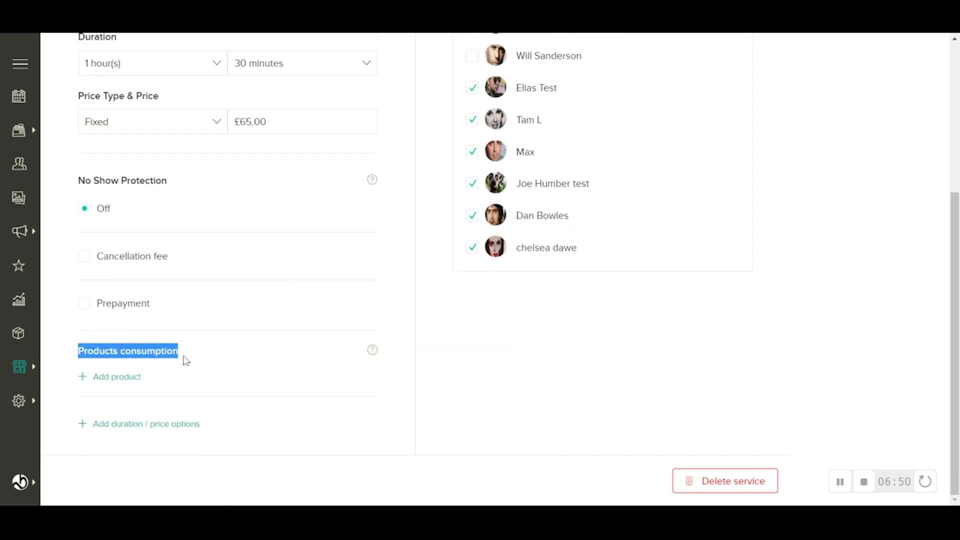
left_click(218, 353)
scroll(128, 383, "up", 5)
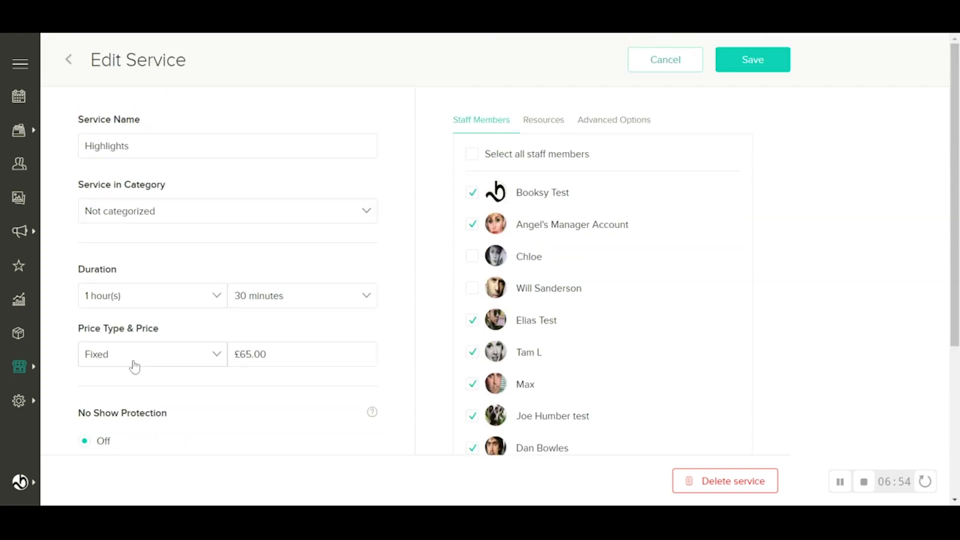
scroll(193, 220, "down", 5)
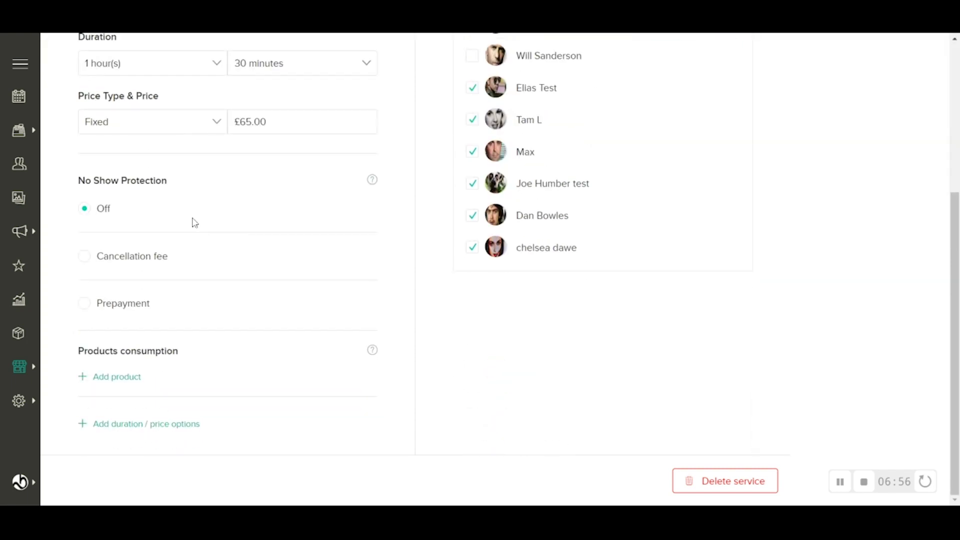
Add Blue Hair dye to the service's products consumption with a quantity of 100 milliliter from the Default Warehouse.
left_click(117, 376)
scroll(287, 360, "down", 4)
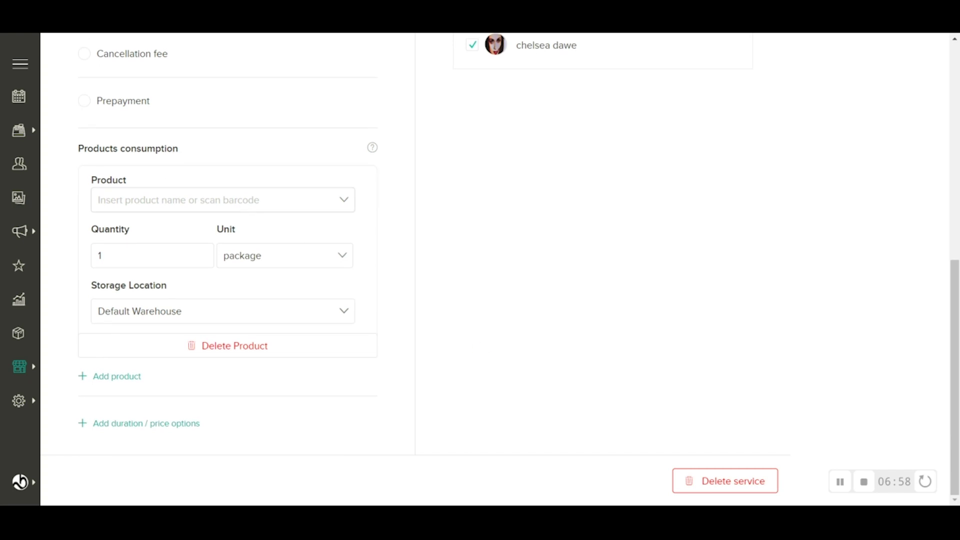
left_click(160, 331)
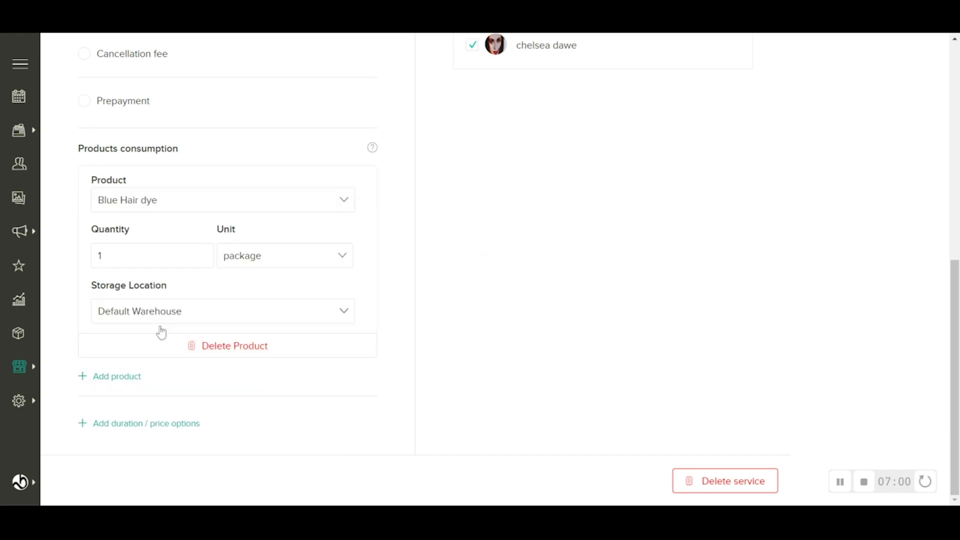
left_click(193, 256)
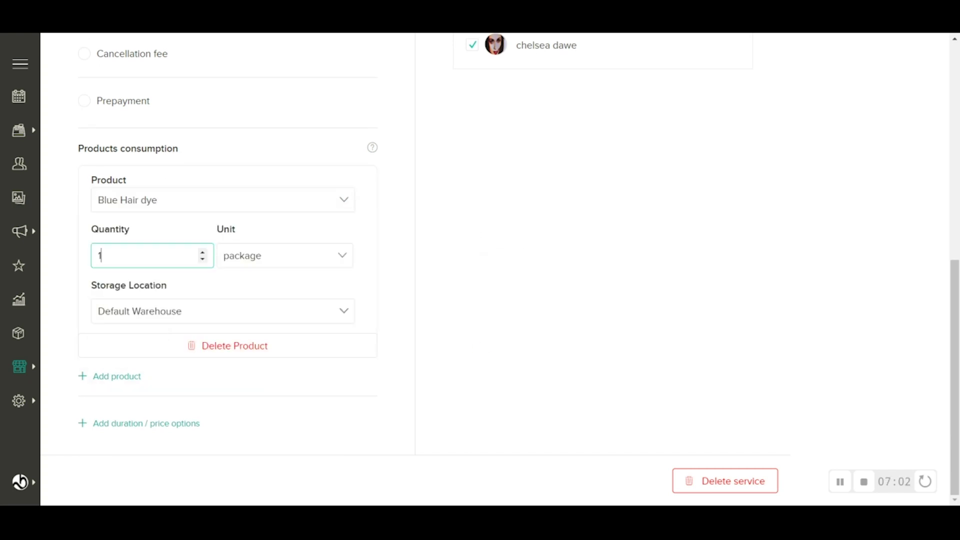
left_click(261, 262)
left_click(253, 332)
key("shift+Tab")
type("100")
left_click(478, 278)
Review the Highlights service's price and products consumption settings and save the service.
scroll(474, 281, "up", 3)
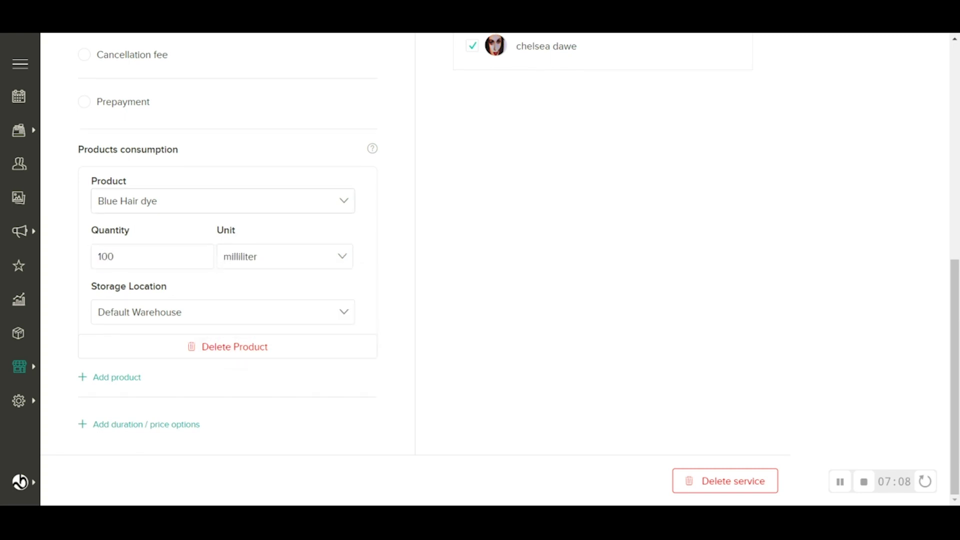
scroll(143, 186, "down", 3)
scroll(144, 186, "up", 8)
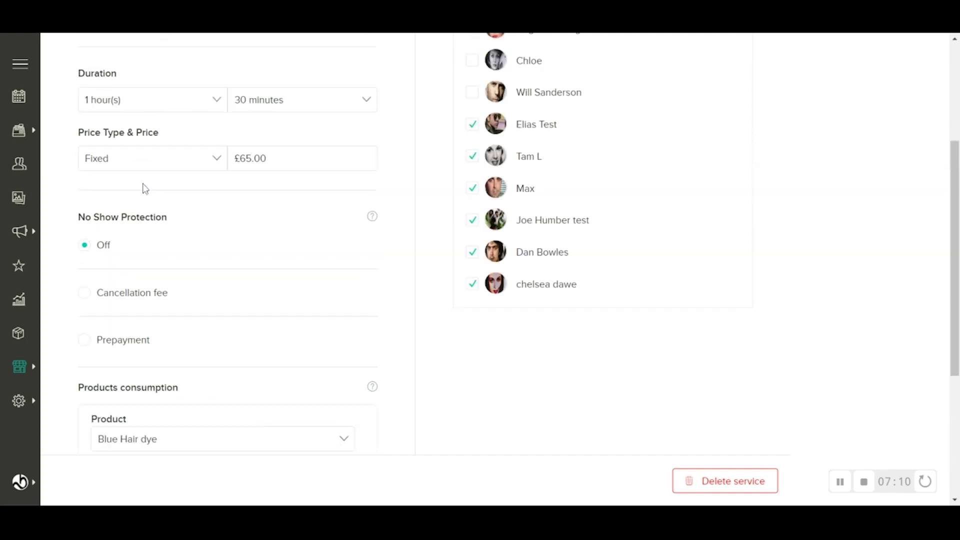
scroll(180, 184, "down", 10)
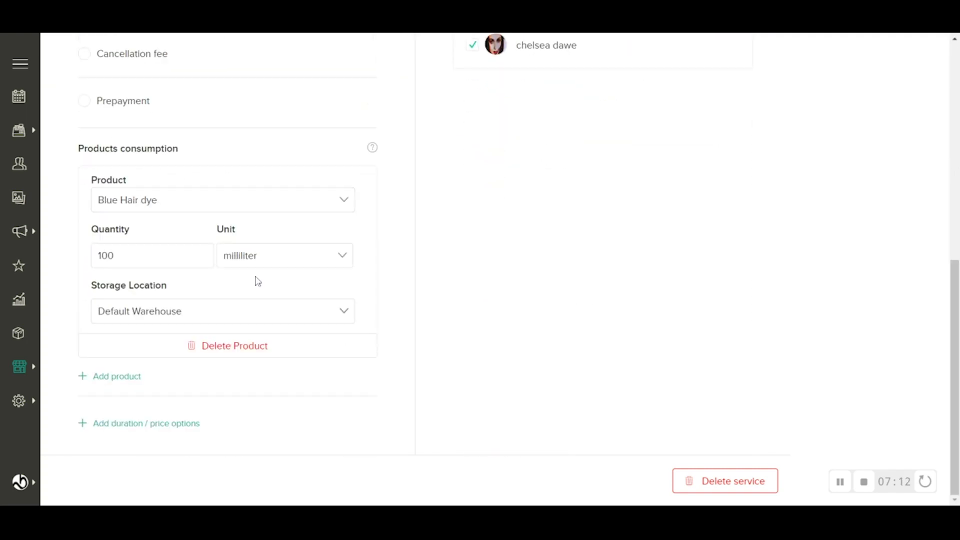
scroll(590, 253, "up", 10)
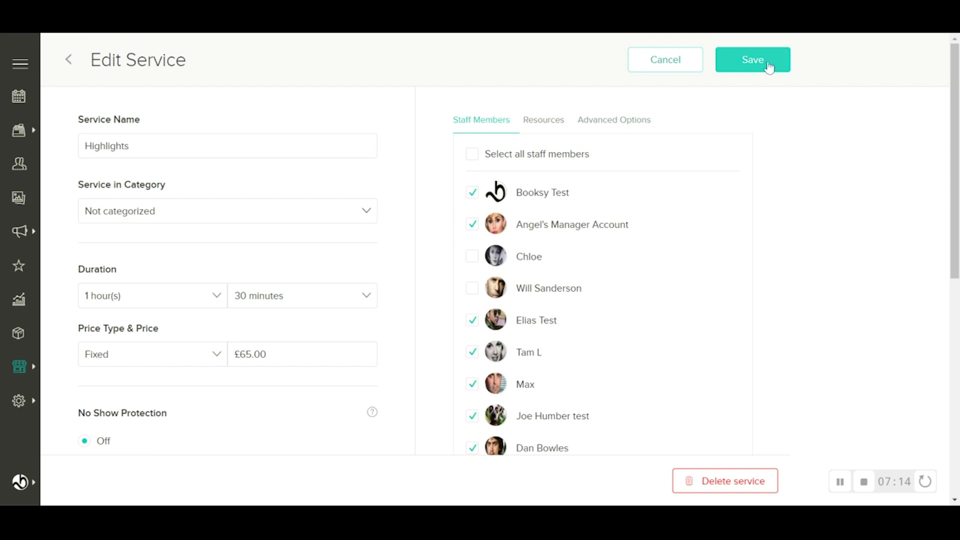
left_click(768, 67)
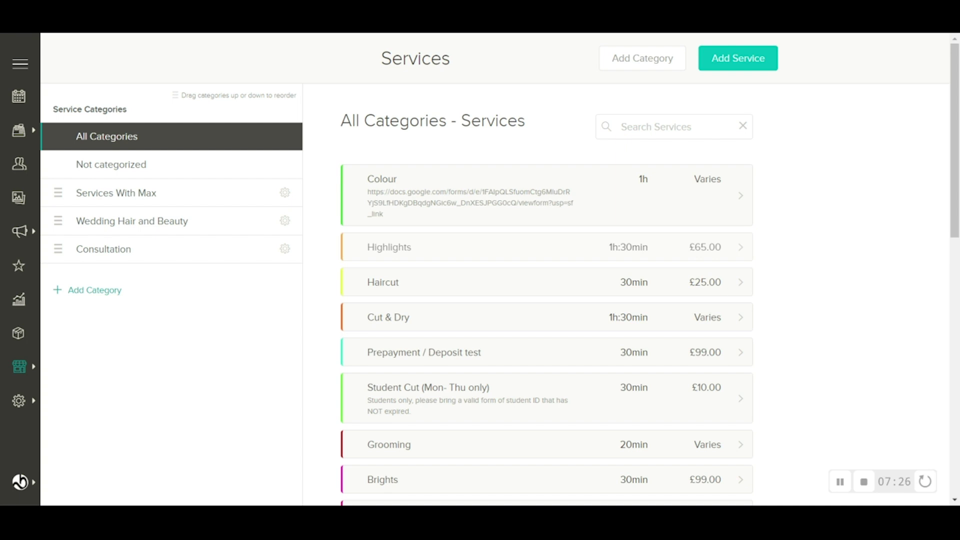
Start a new calendar appointment for 6 March 2020 at 14:00 with Booksy Test and assign the existing Booksy user client.
left_click(25, 97)
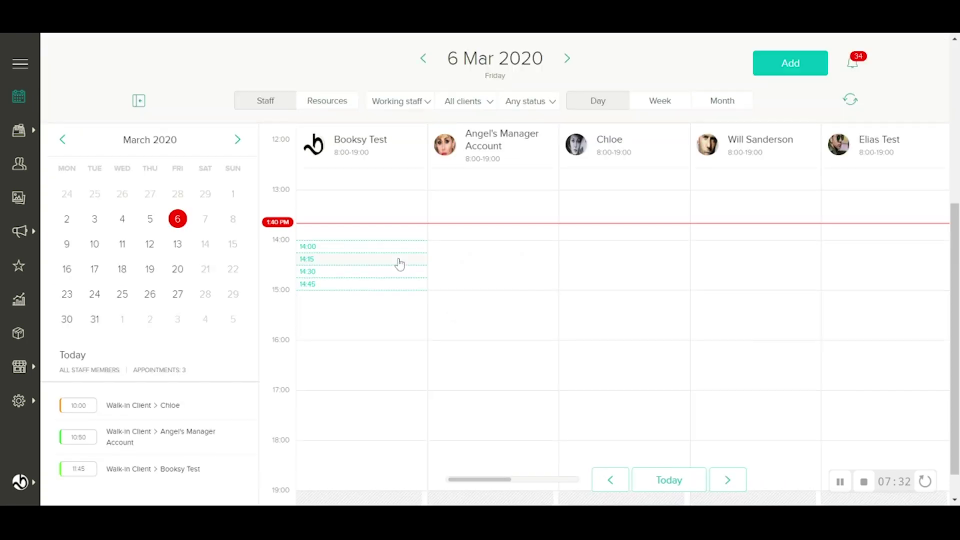
left_click(366, 251)
left_click(513, 252)
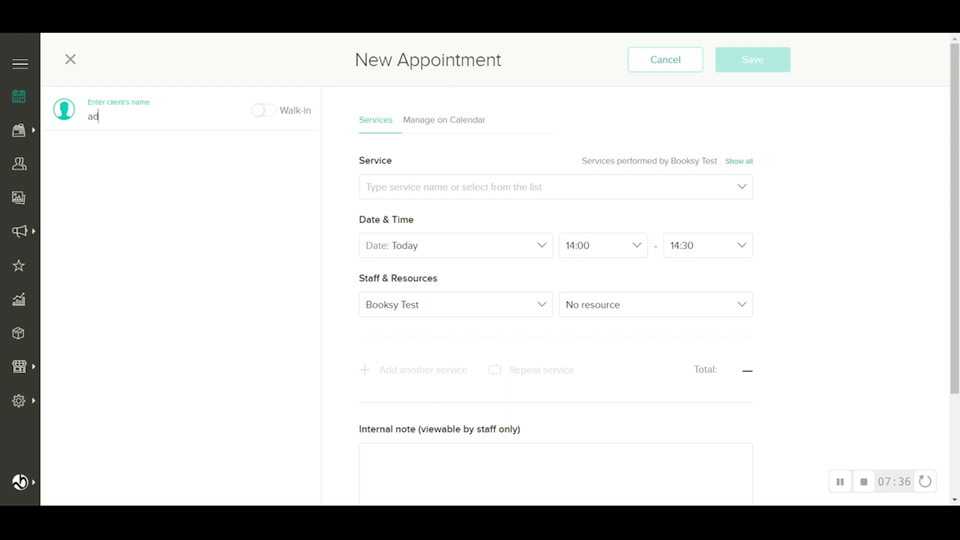
left_click(136, 150)
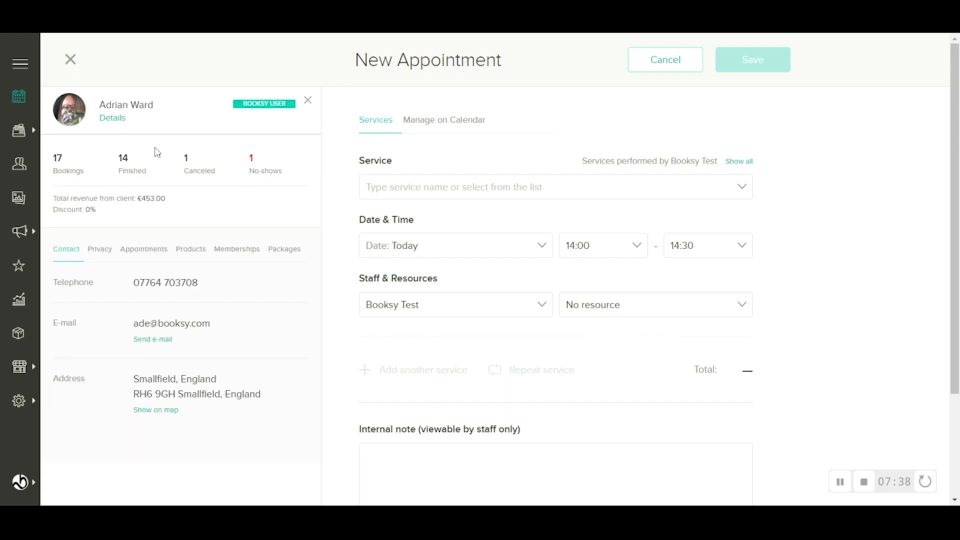
Choose Highlights as the appointment's service and save the booking.
left_click(578, 184)
left_click(550, 300)
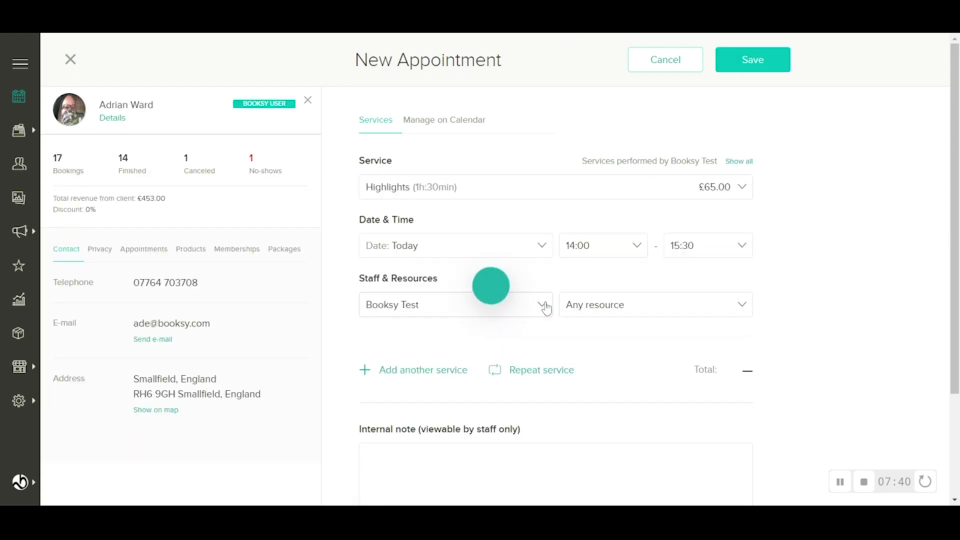
left_click(751, 63)
left_click(564, 330)
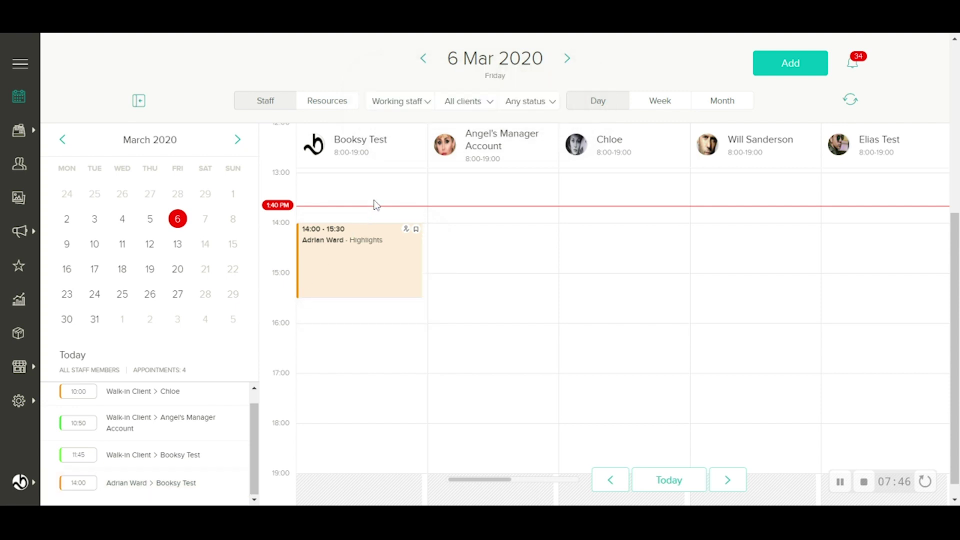
Take the 14:00 Highlights appointment to checkout and open the sale's product consumption.
left_click(358, 263)
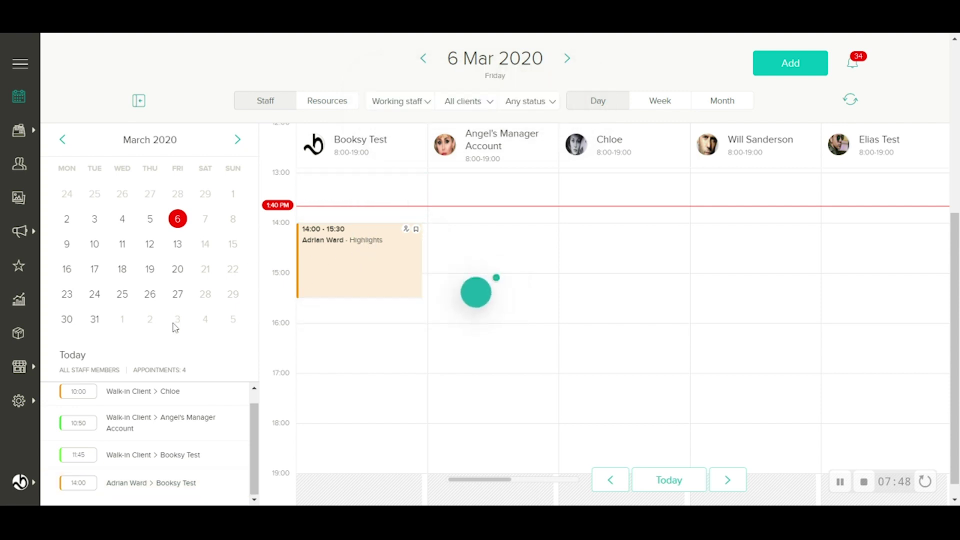
left_click(686, 320)
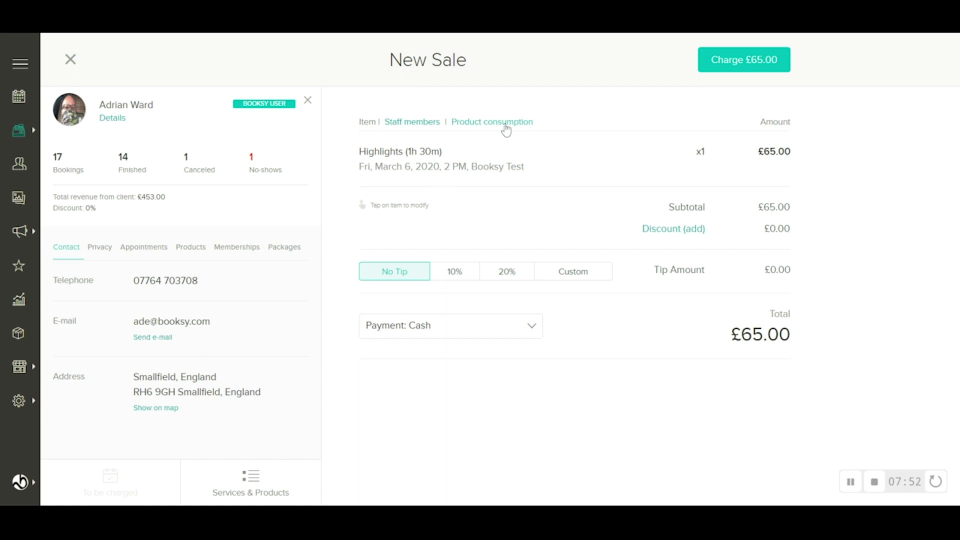
left_click(506, 129)
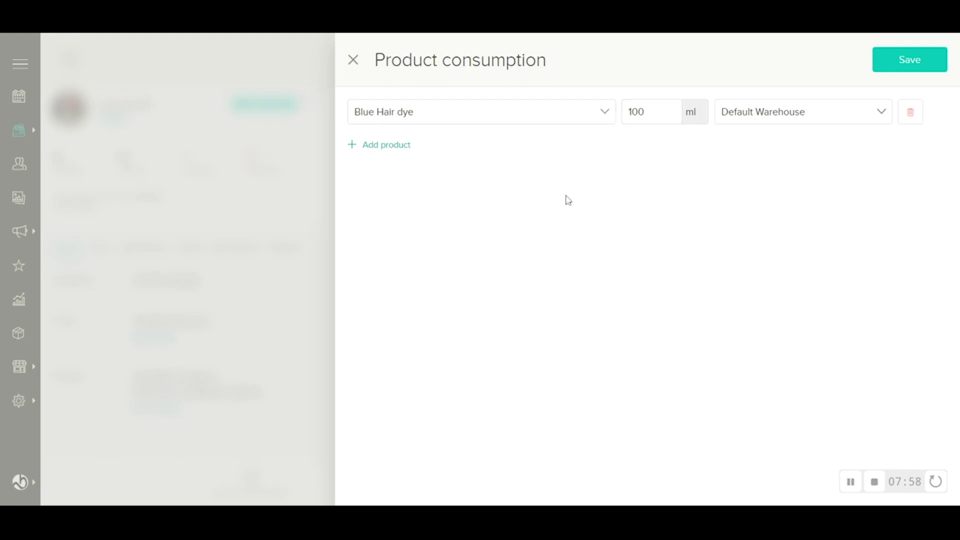
Set the sale's Blue Hair dye consumption to 150 ml, save it, and charge £65.00 in cash.
double_click(644, 112)
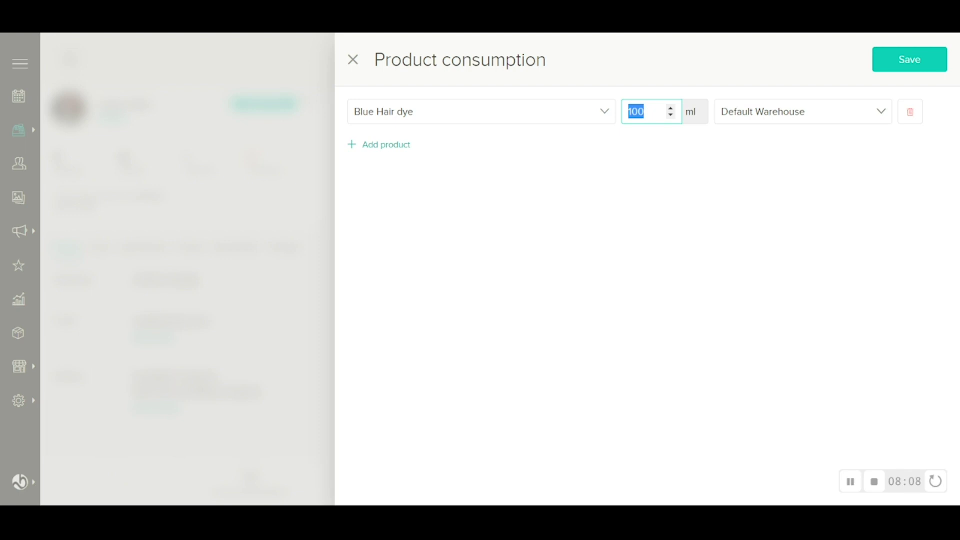
type("150")
left_click(929, 66)
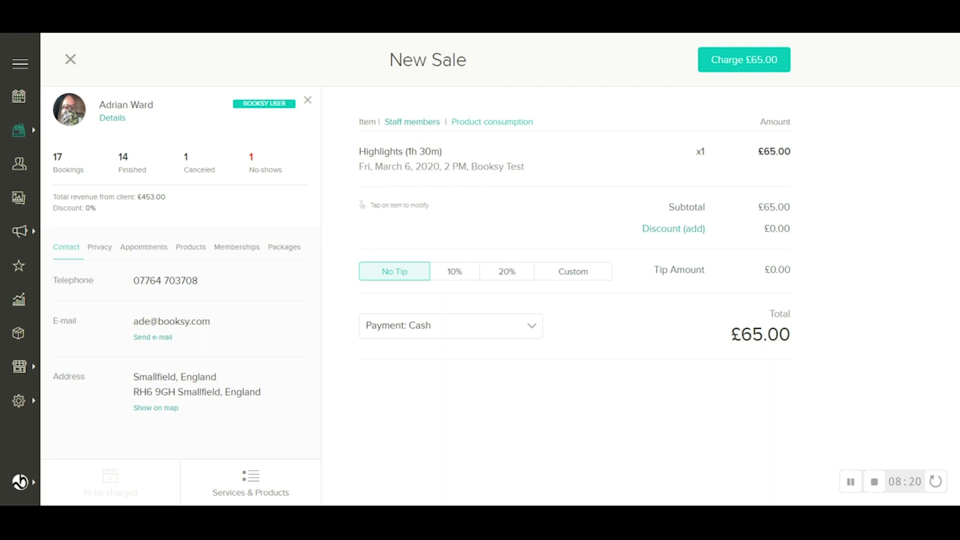
left_click(718, 60)
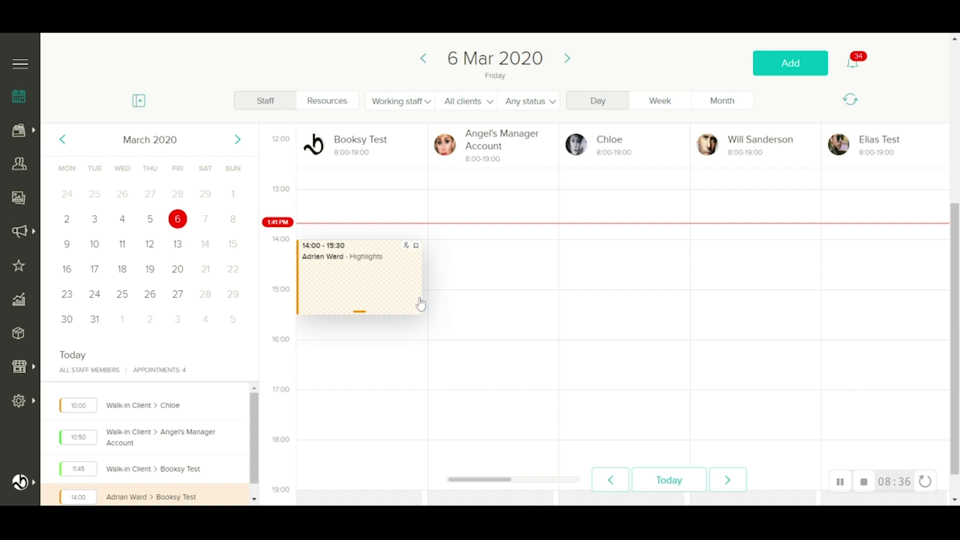
Open the client's record in the client base and view today's 13:00 Colour appointment from the booking history.
left_click(21, 165)
left_click(135, 155)
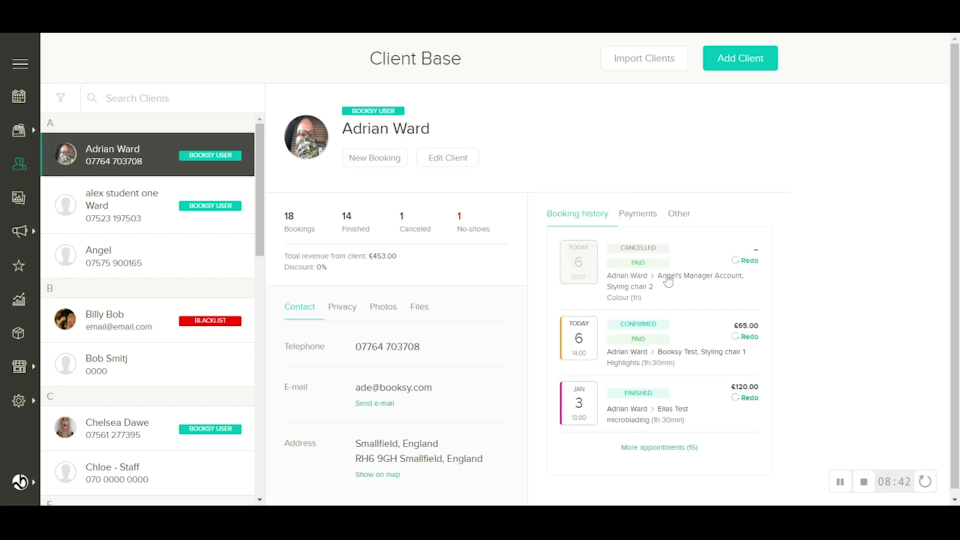
left_click(670, 274)
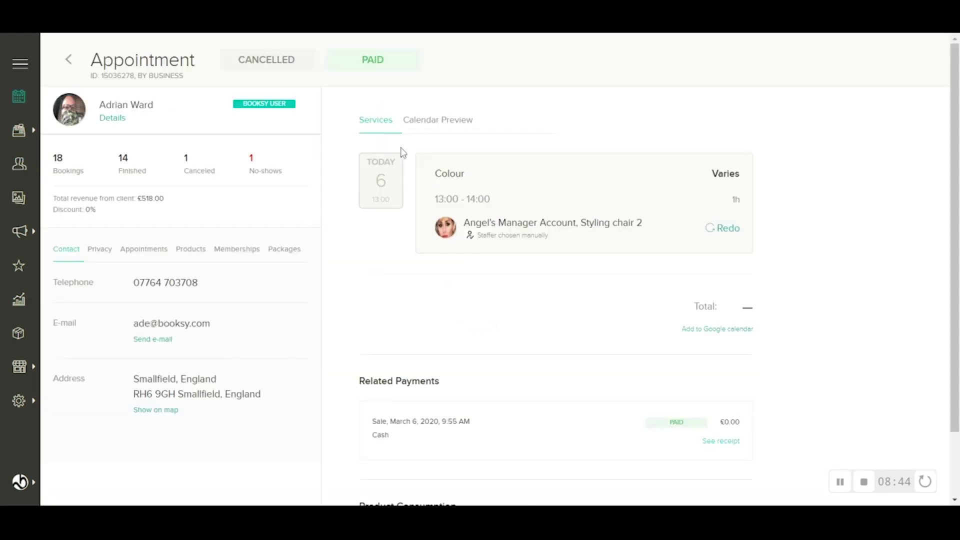